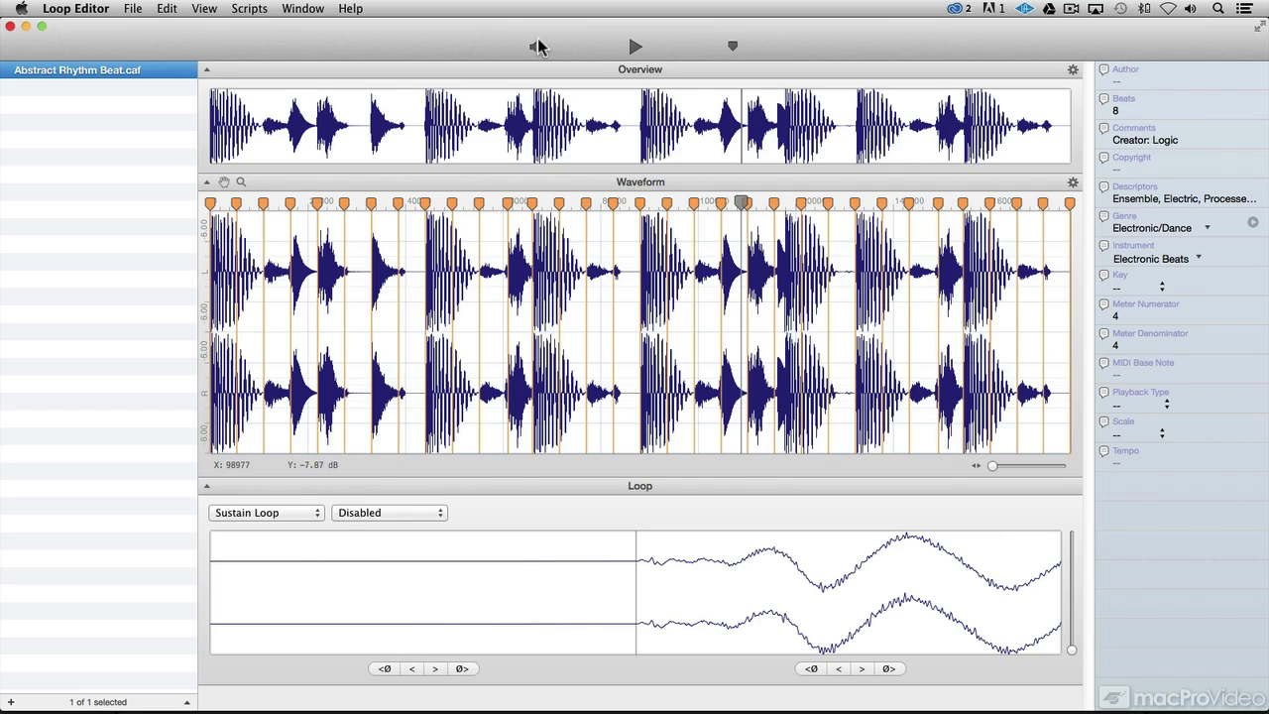
Step: Open the Loop Editor menu and reveal the Preferences submenu with Commands, Schemes and Output
left_click(90, 18)
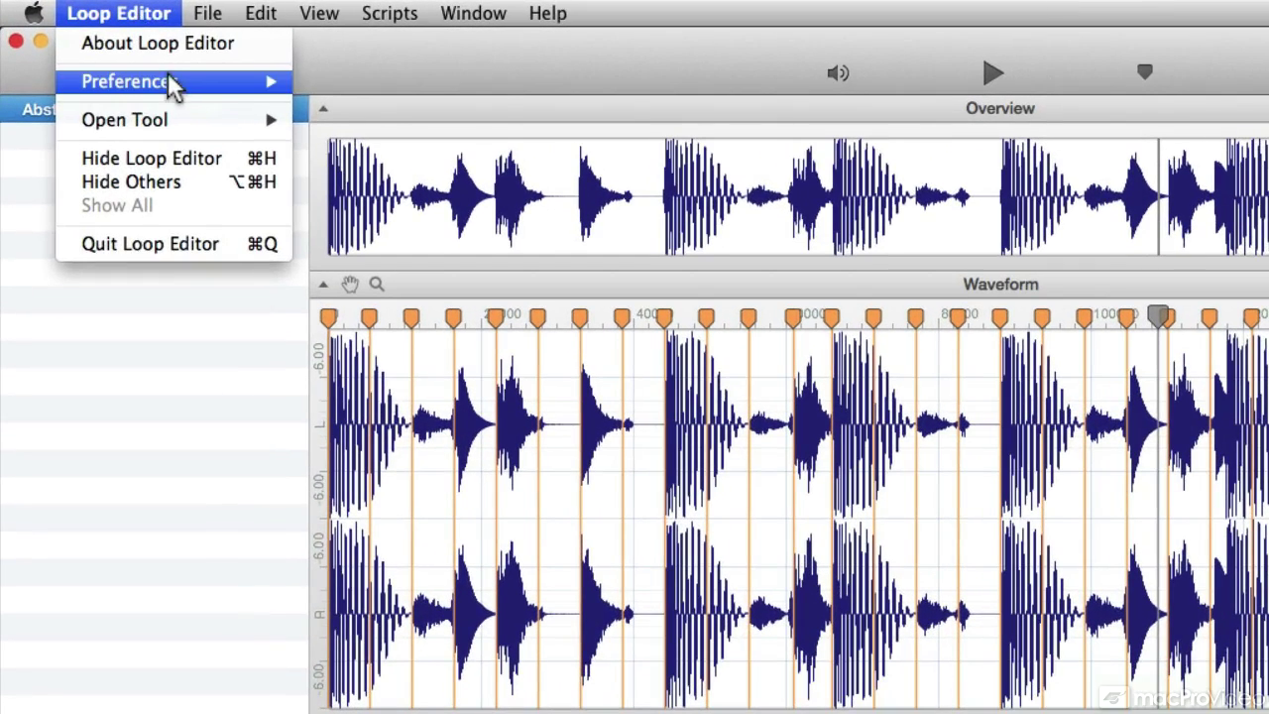
mouse_move(174, 85)
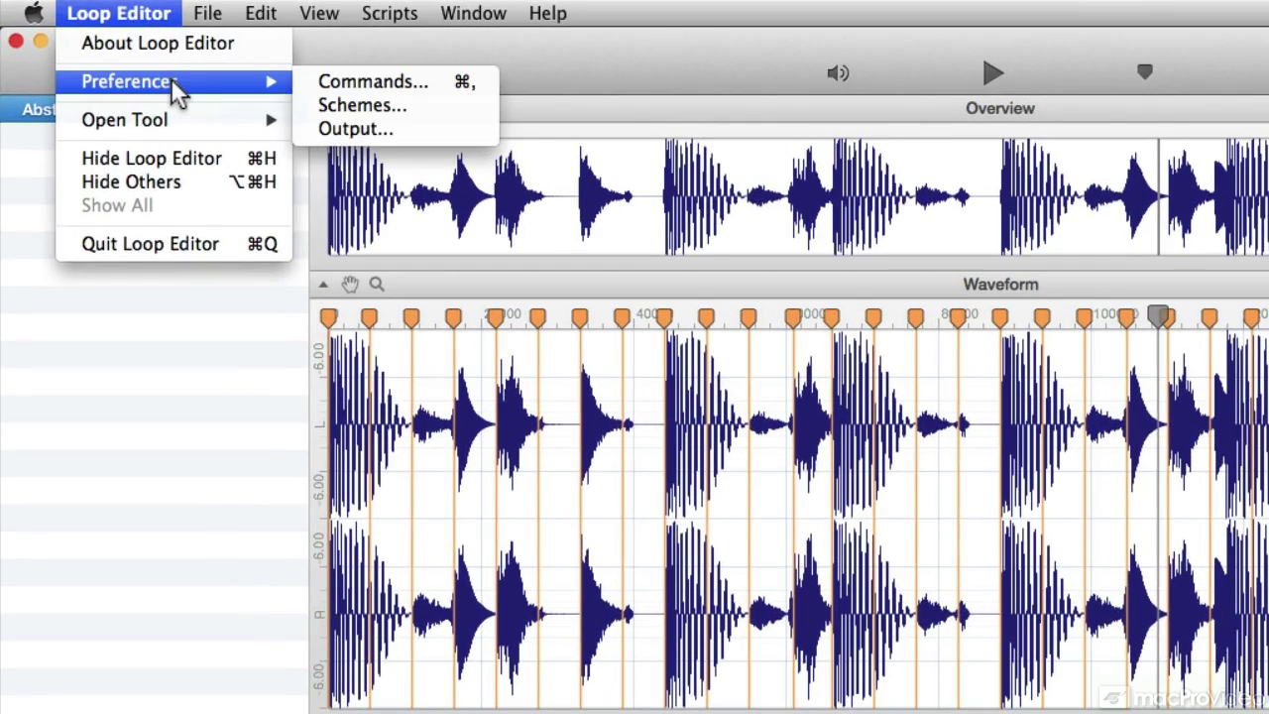
Step: Open Preferences at Commands and switch to the Schemes section listing four split file name schemes
left_click(462, 85)
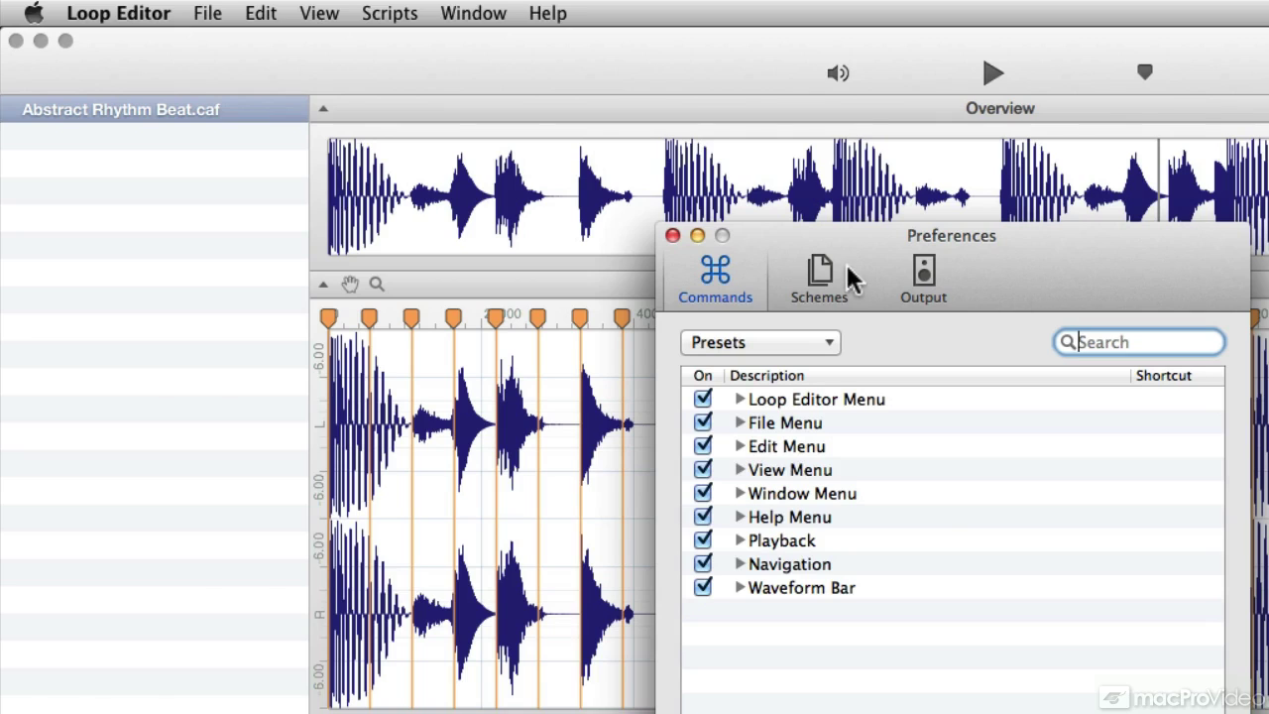
left_click(811, 269)
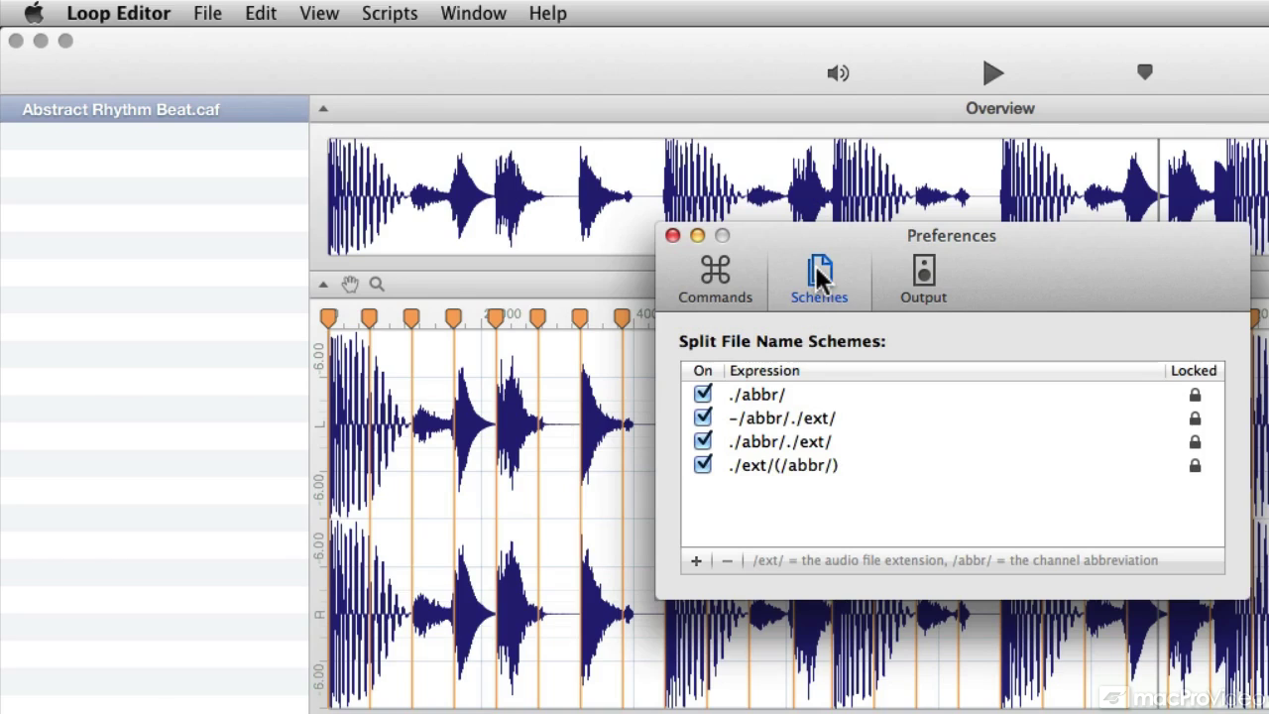
Step: Select the second file name scheme, review the Output channel routing, then close Preferences
left_click(778, 411)
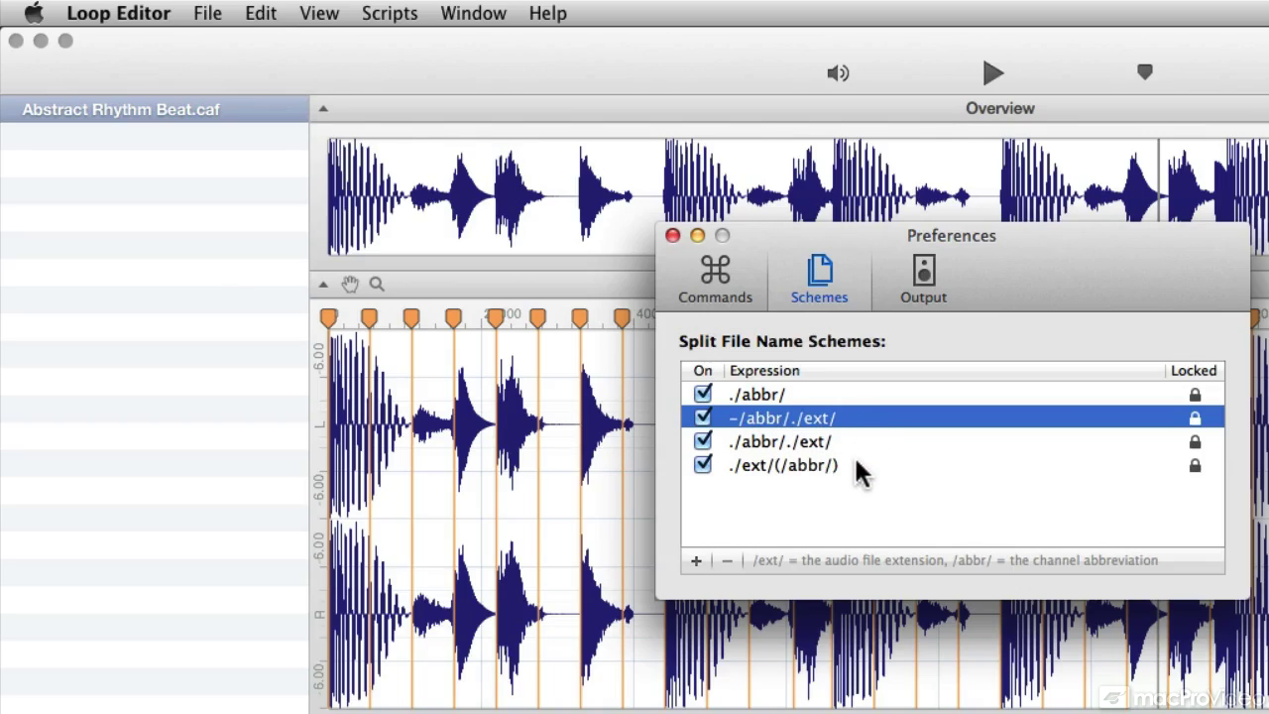
left_click(924, 286)
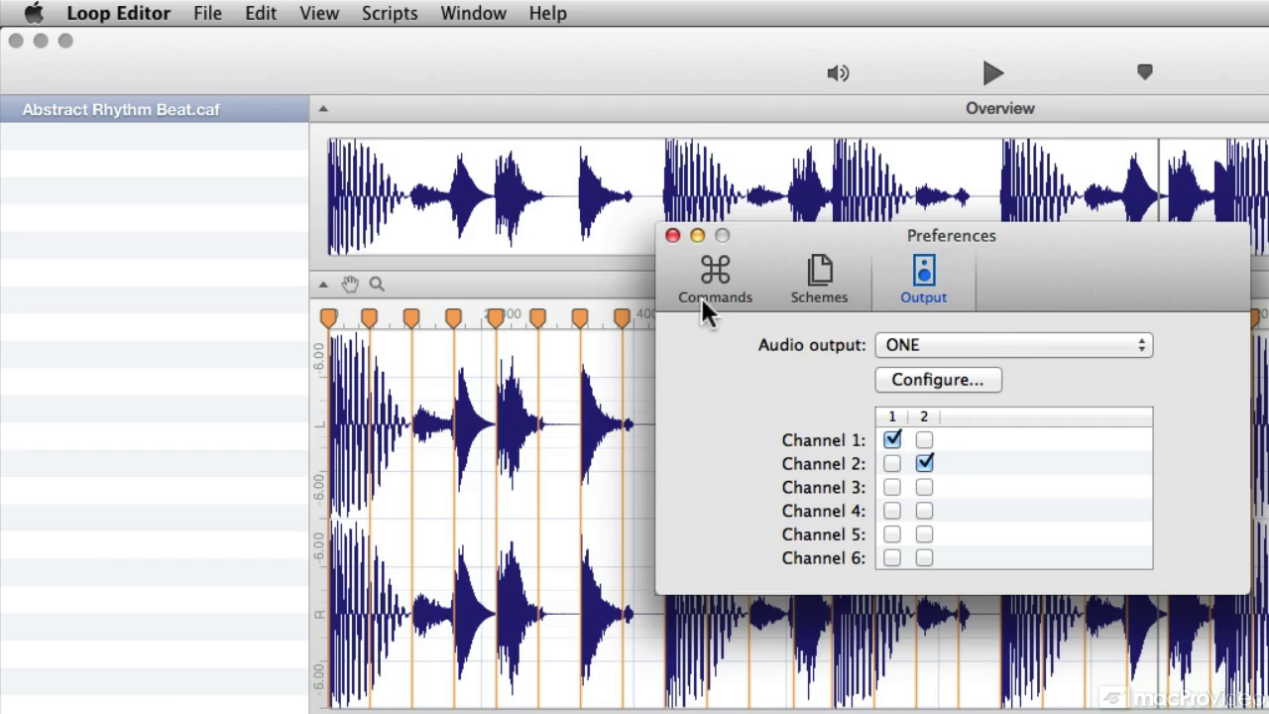
left_click(672, 236)
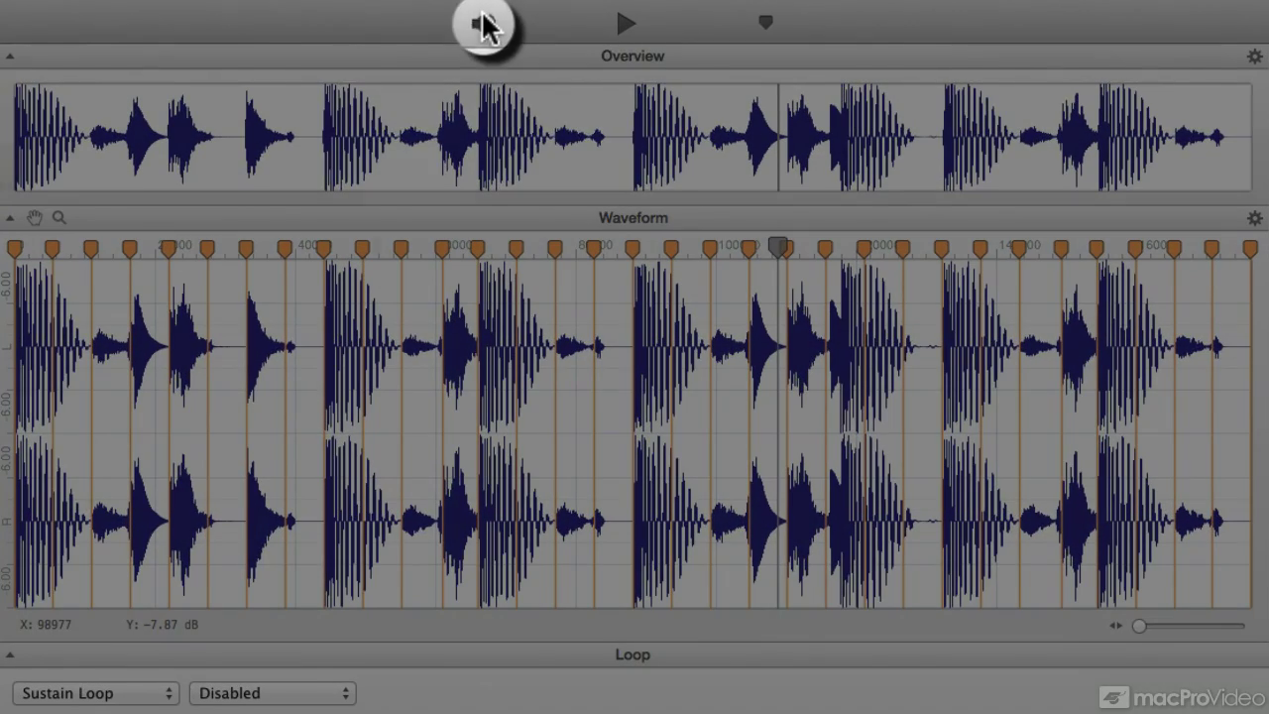
left_click(508, 34)
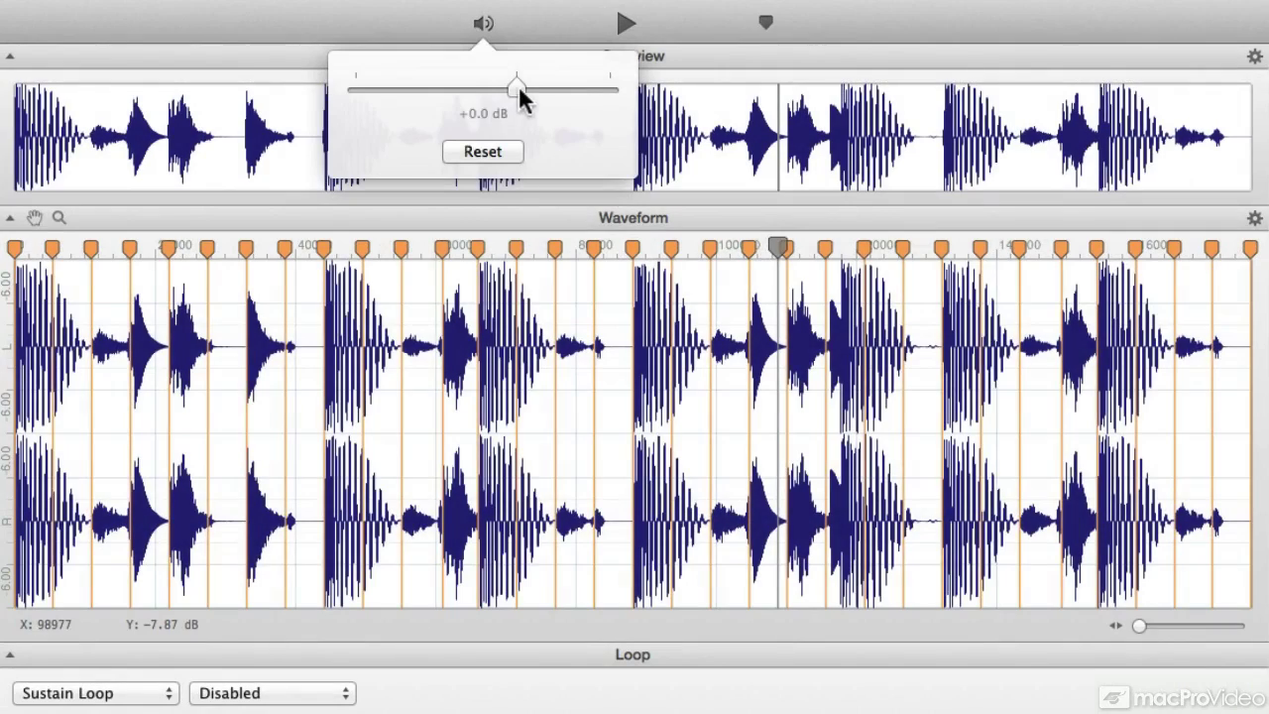
left_click_drag(520, 92, 434, 92)
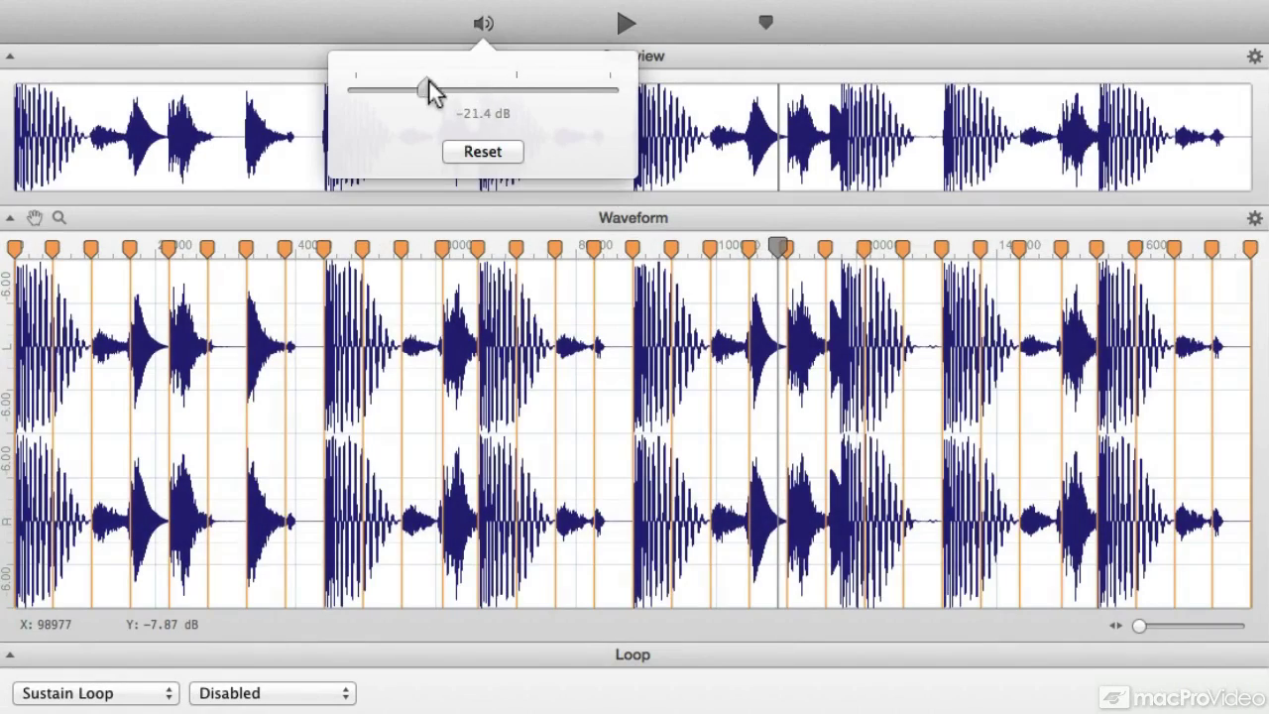
left_click(495, 155)
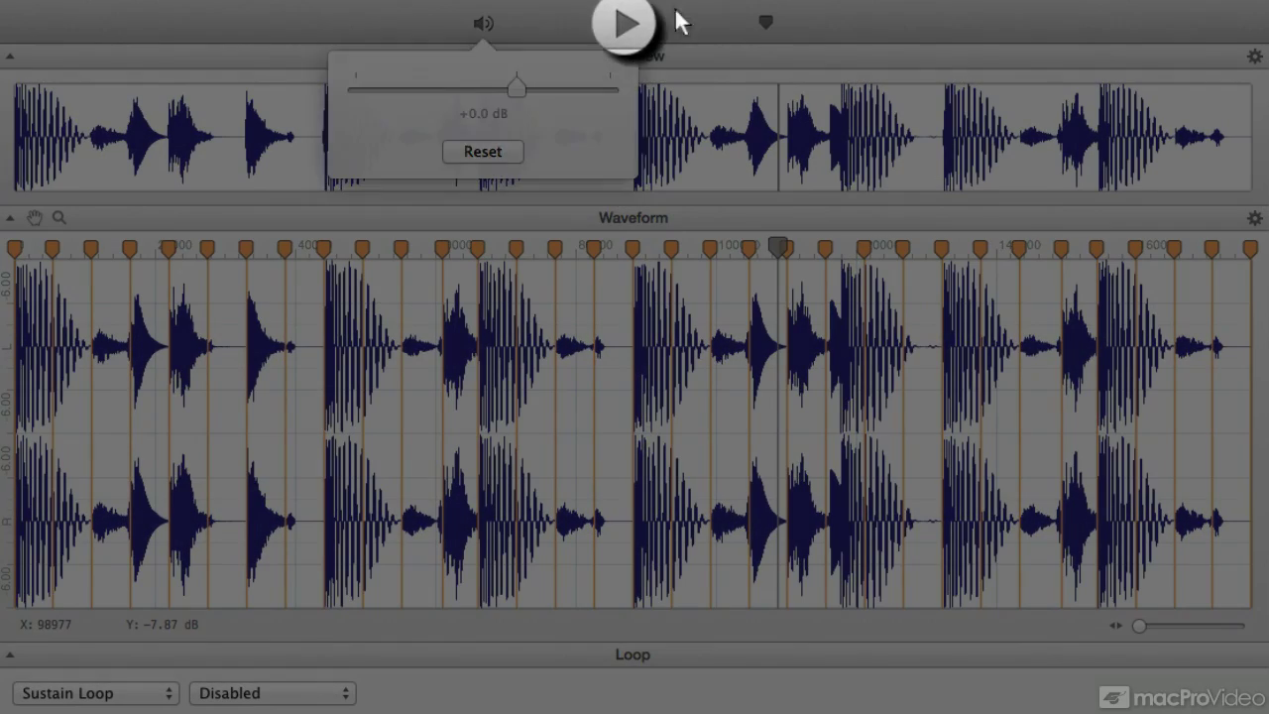
left_click(631, 24)
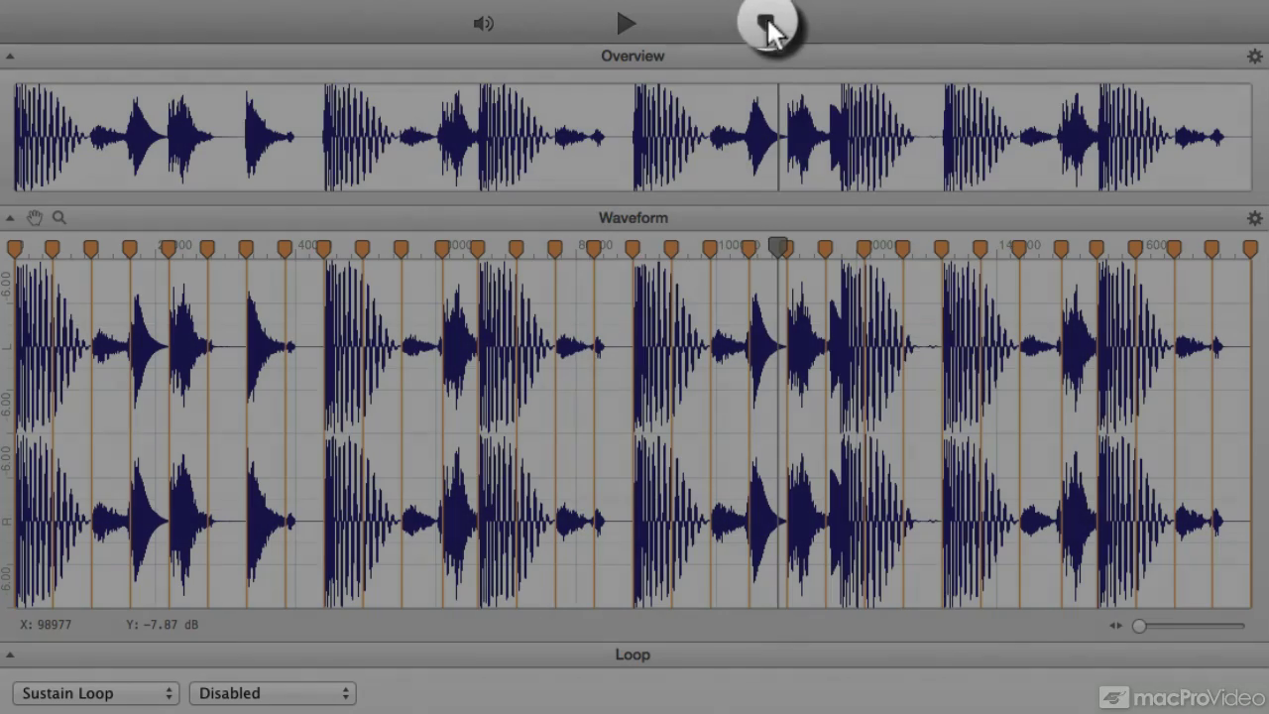
Step: Cycle the playback mode through None, Factor, Tempo and Cents, settling on Tempo at 120.00
left_click(766, 23)
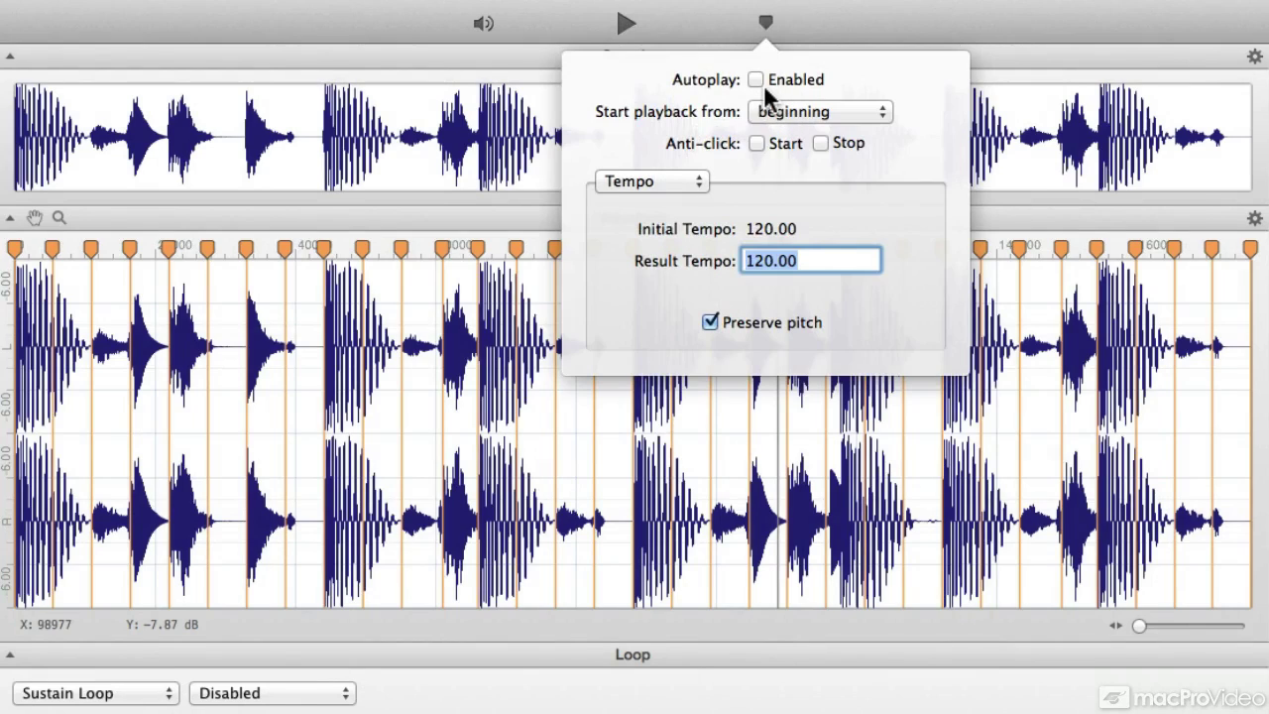
left_click(698, 183)
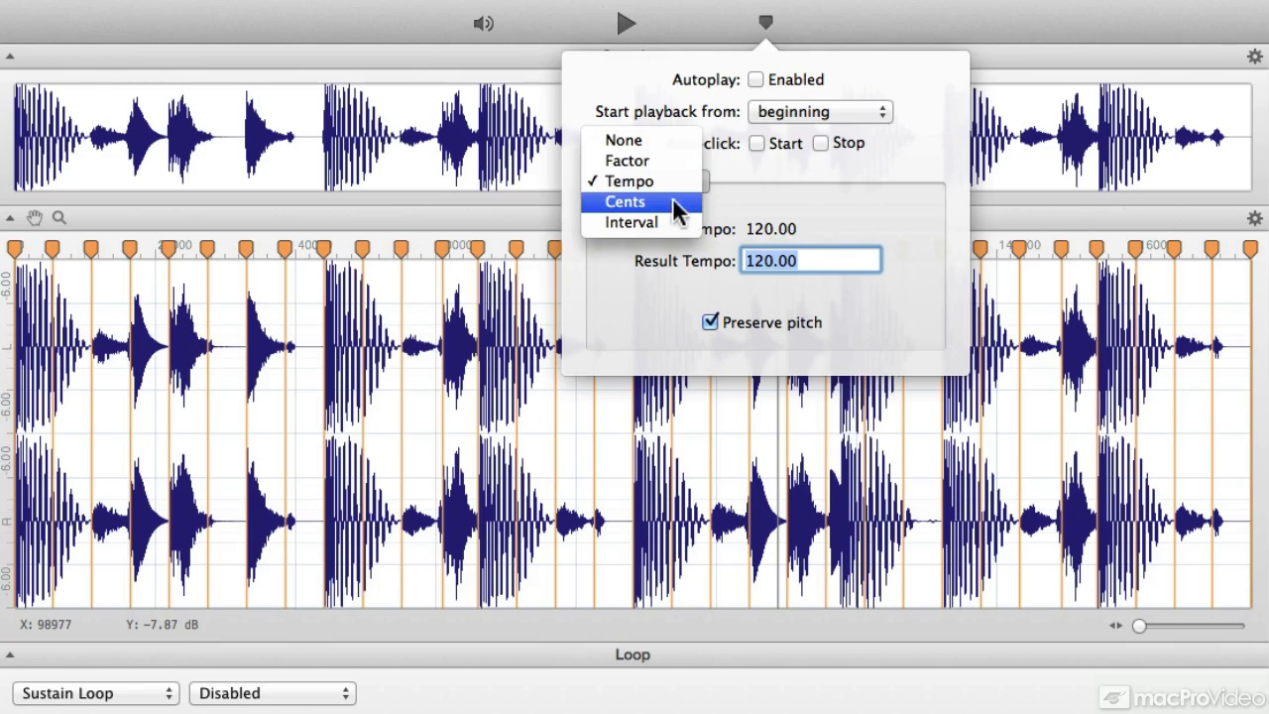
left_click(674, 147)
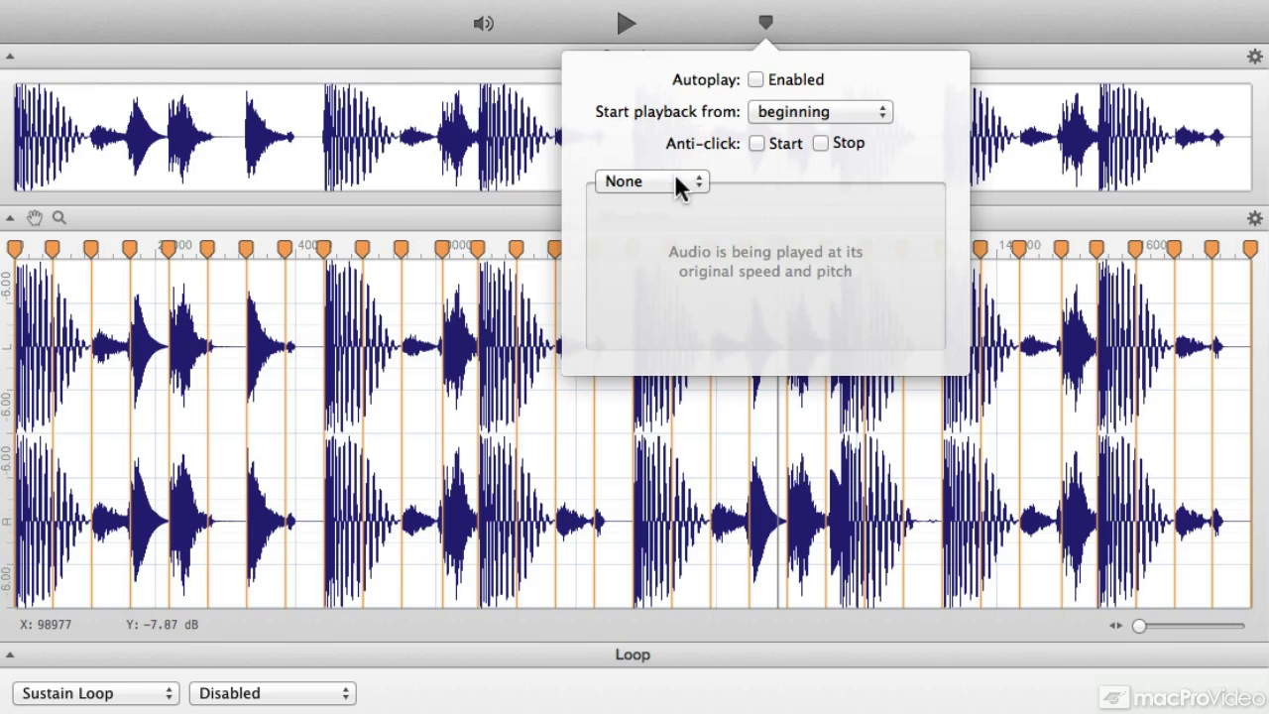
left_click(682, 189)
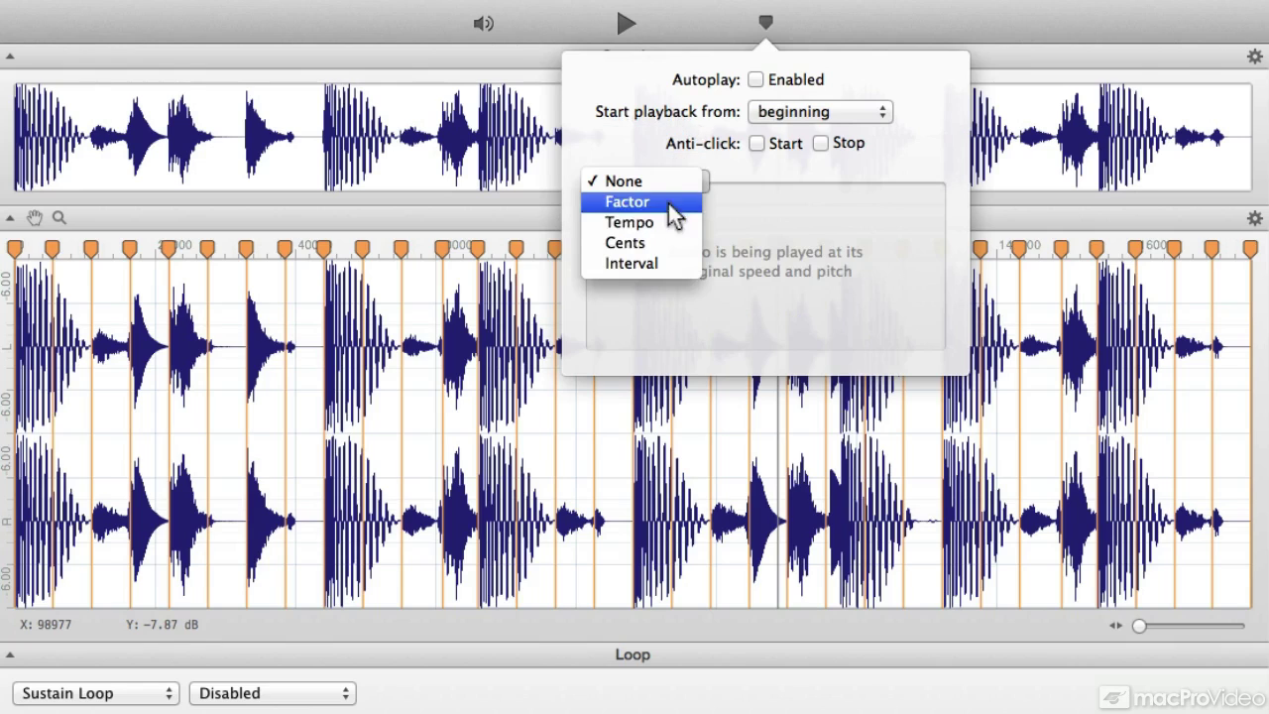
left_click(669, 201)
left_click(668, 181)
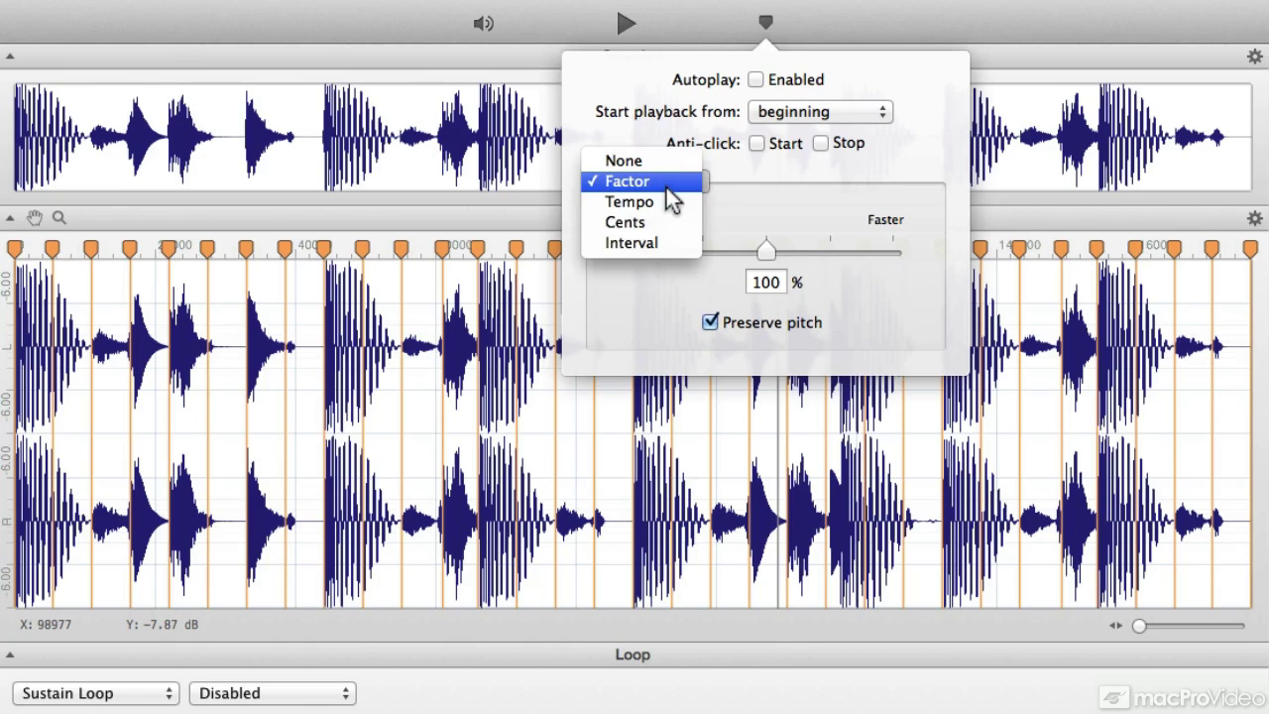
left_click(667, 201)
left_click(667, 183)
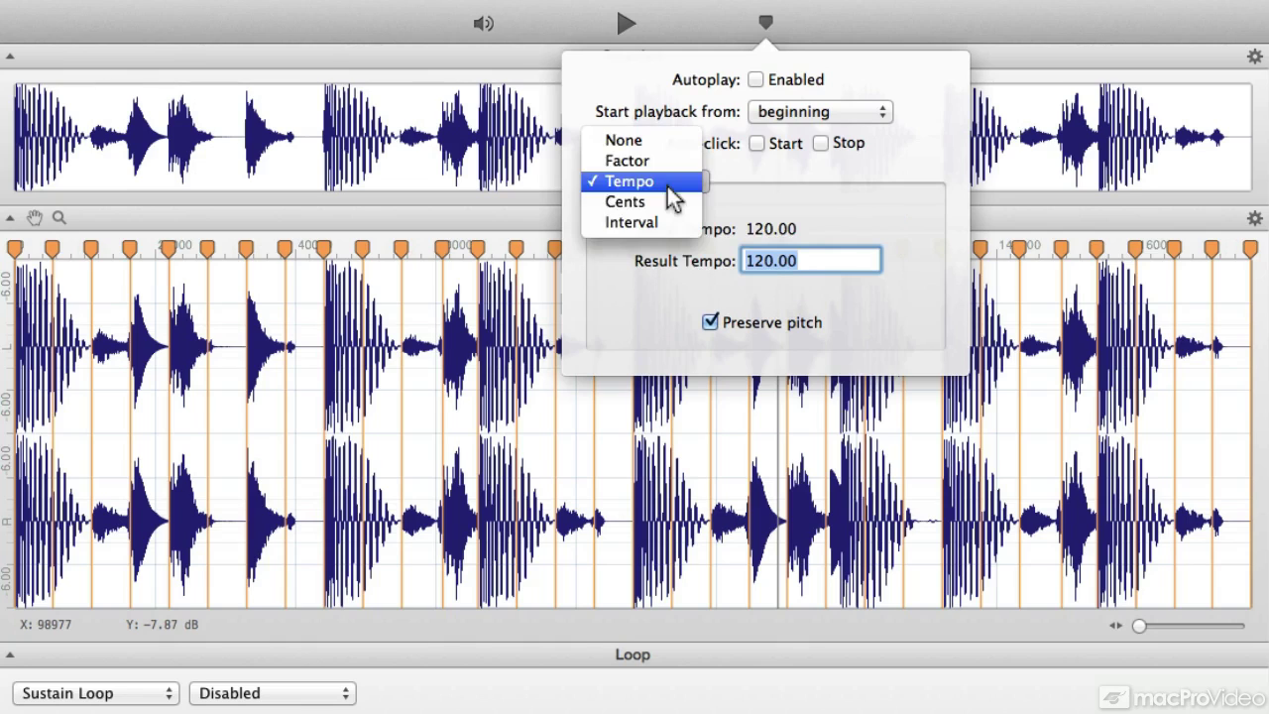
left_click(669, 204)
left_click(666, 183)
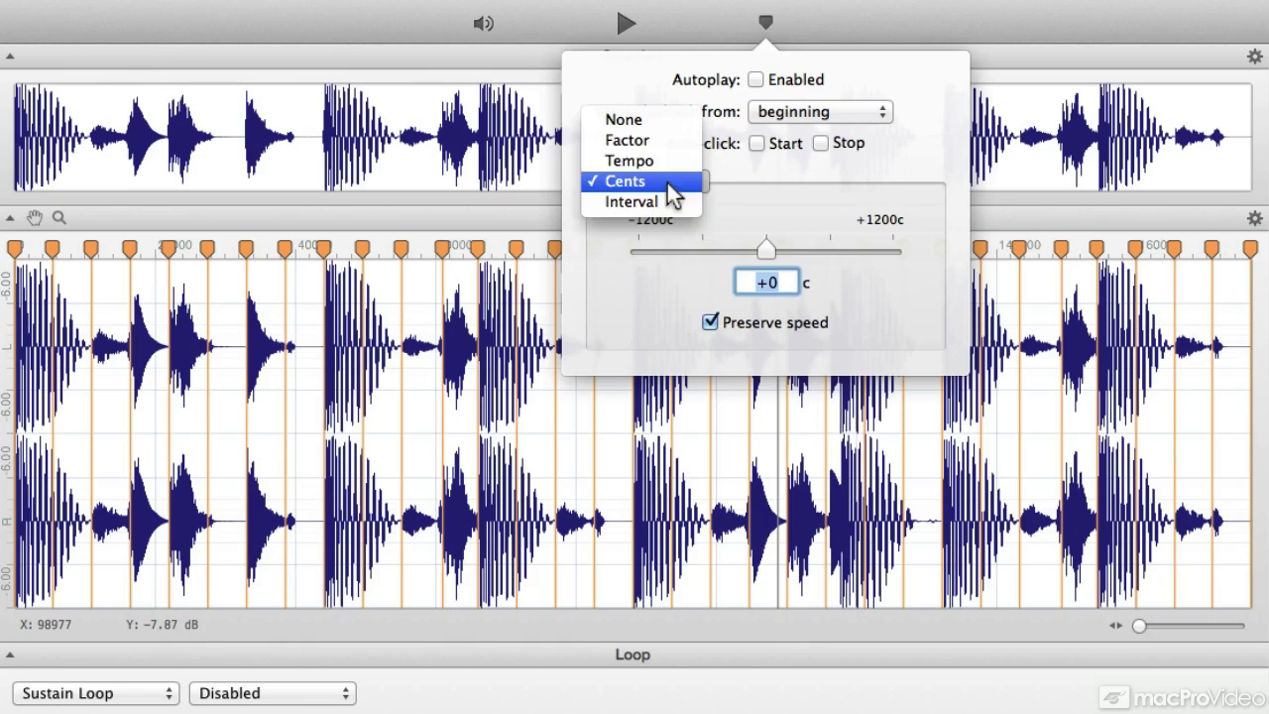
left_click(666, 161)
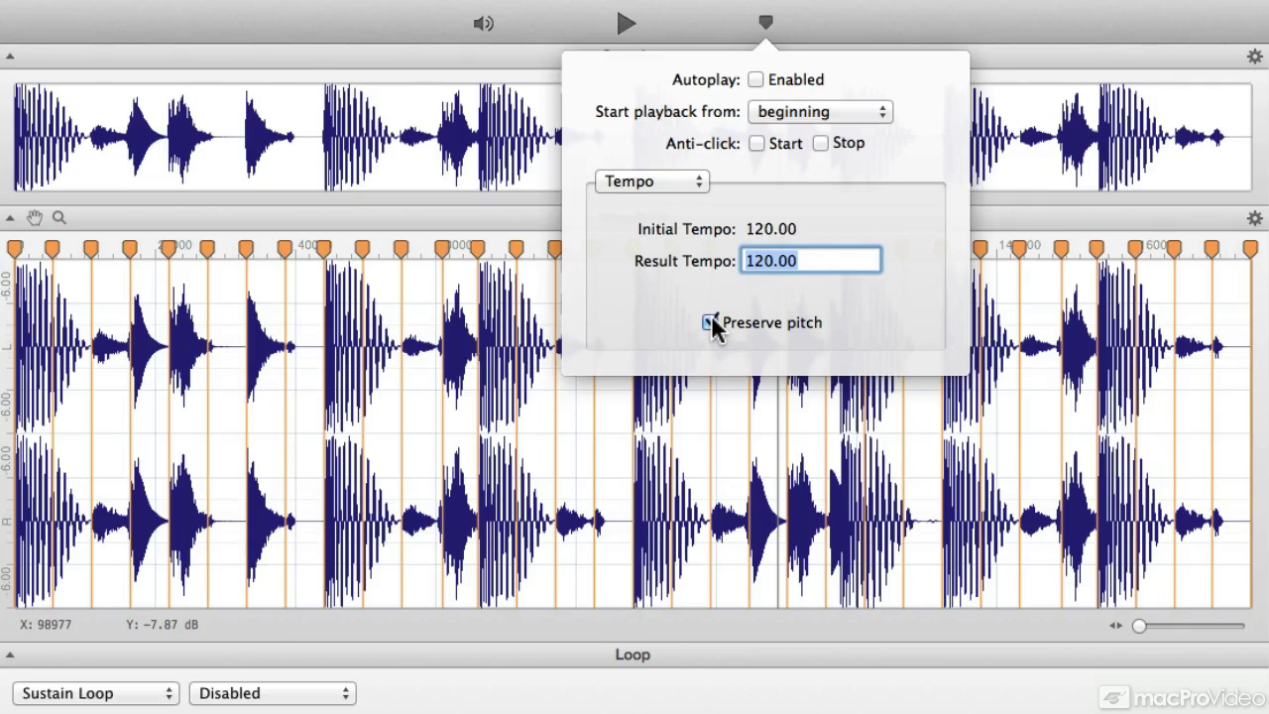
Step: Start the loop and audition result tempos 140, 160, then 120 without pitch preservation
left_click(712, 324)
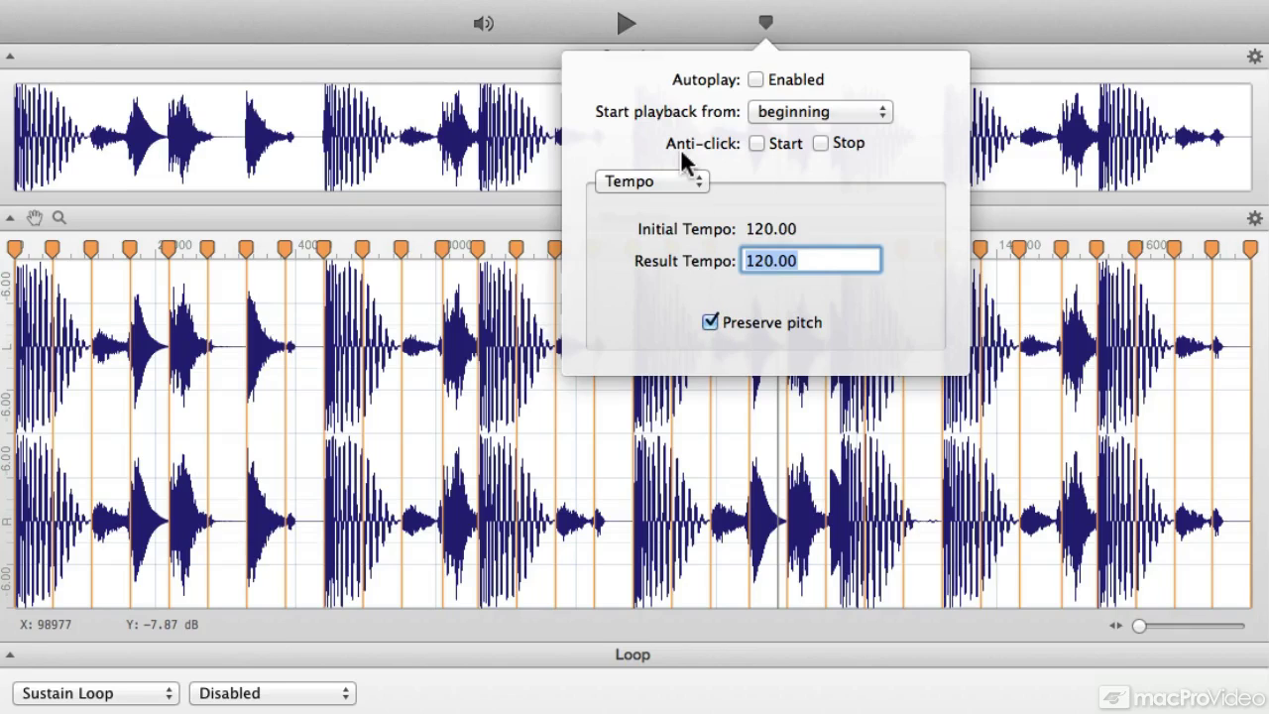
left_click(628, 24)
left_click(766, 25)
left_click(709, 322)
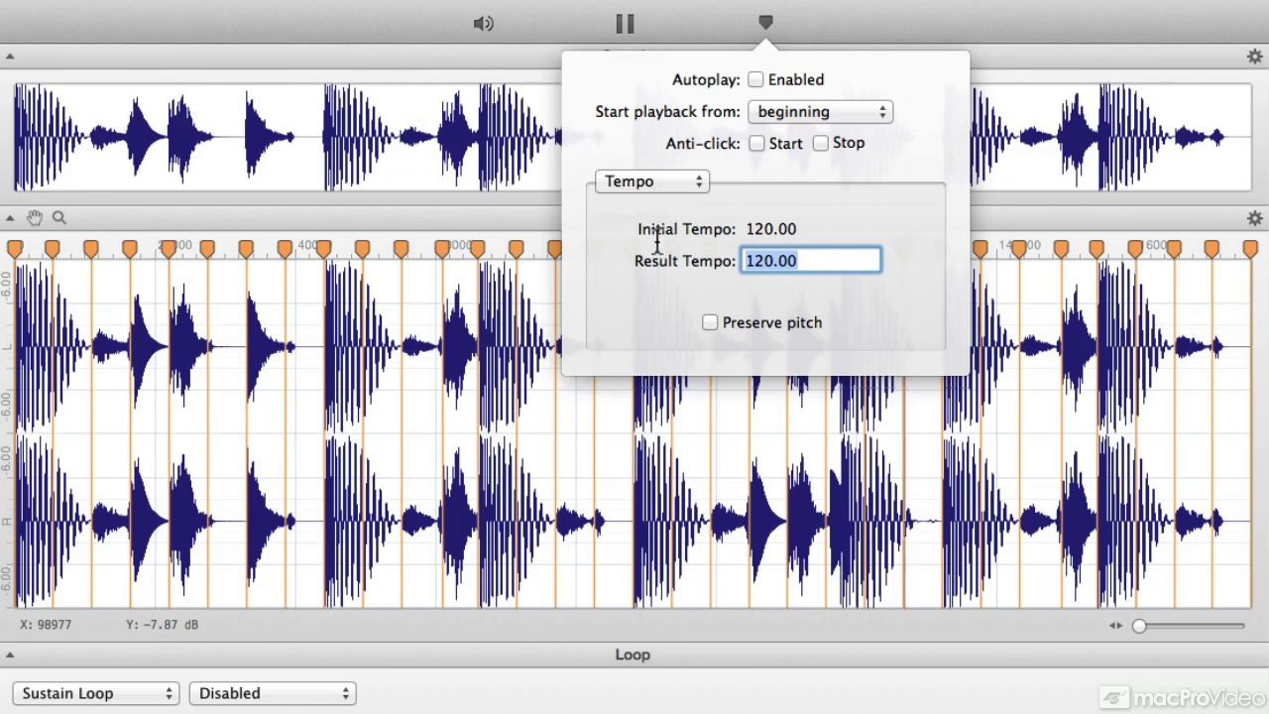
type("140")
key("Return")
type("160")
key("Return")
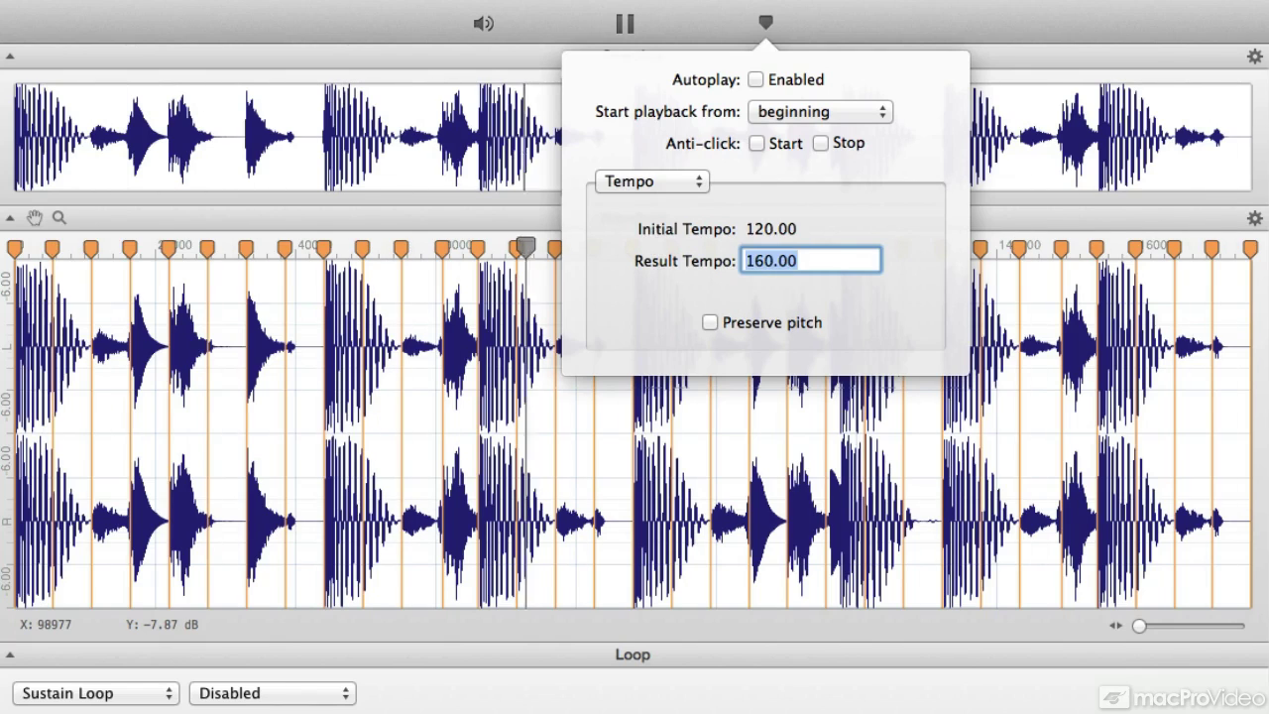
type("120")
key("Return")
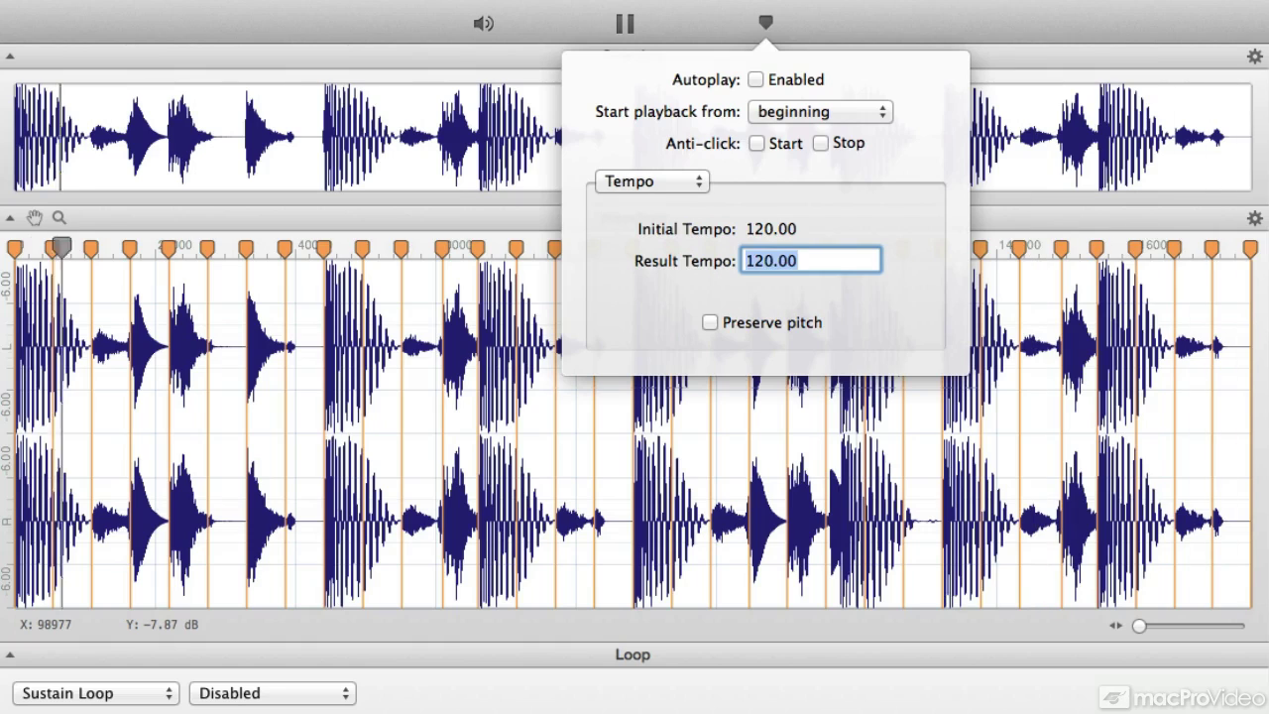
Step: With Preserve pitch on, audition result tempos 140, 160 and 100, ending at 120
left_click(708, 322)
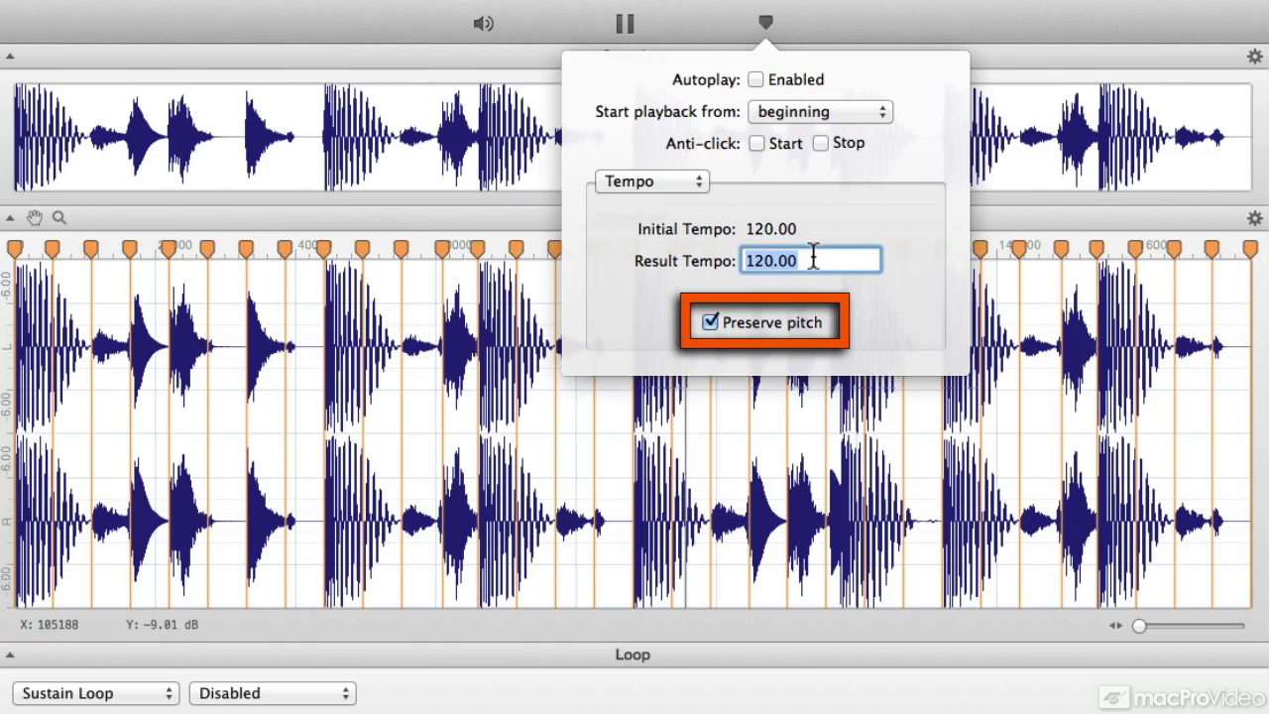
type("140")
key("Return")
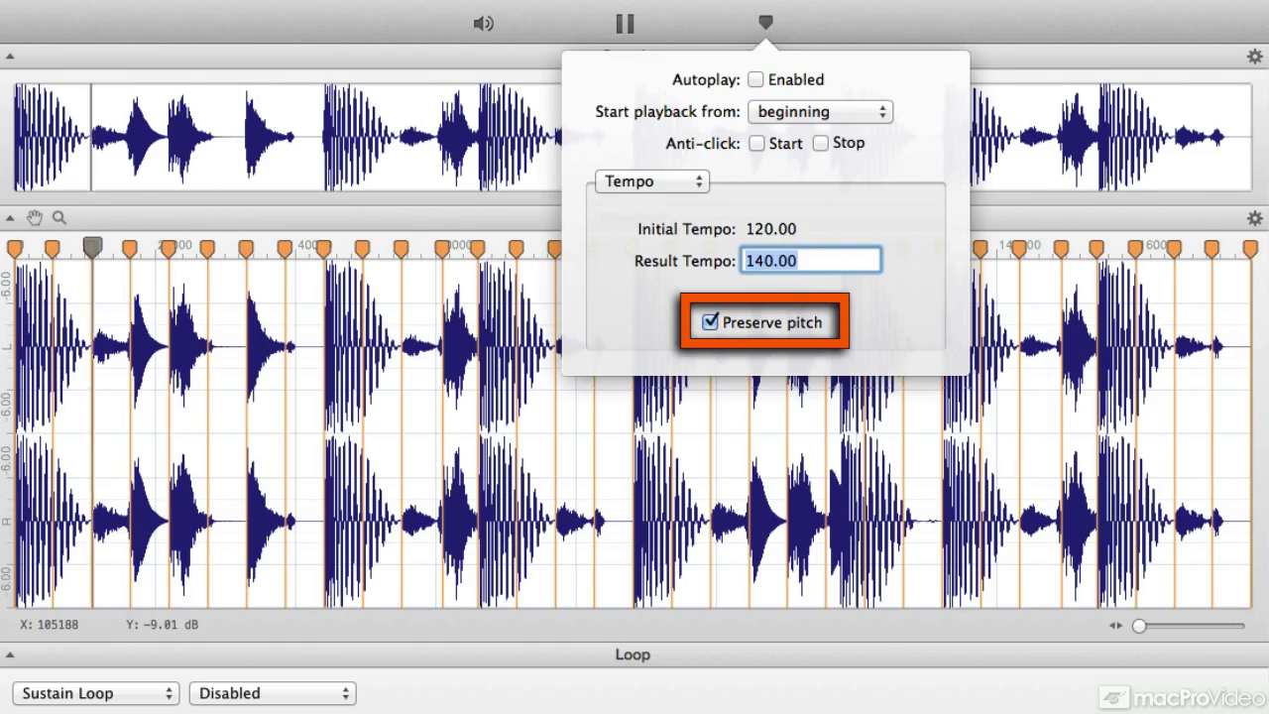
type("160")
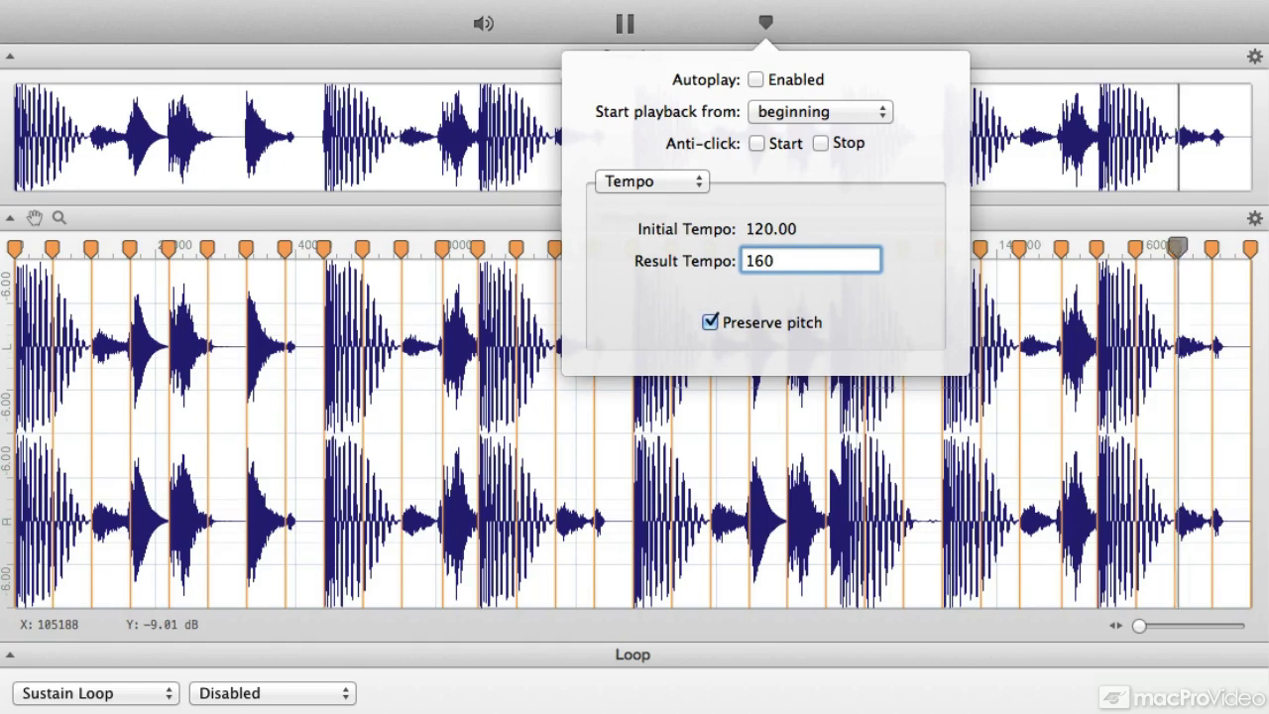
key("Return")
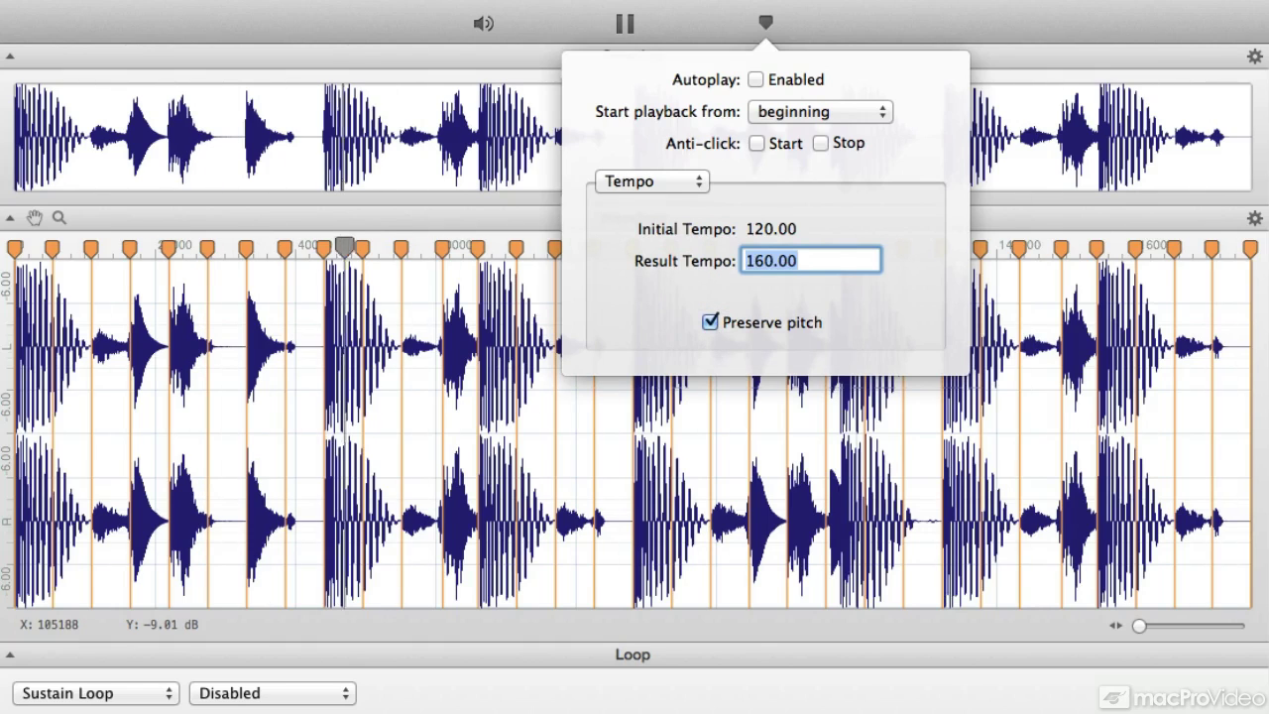
type("100")
key("Return")
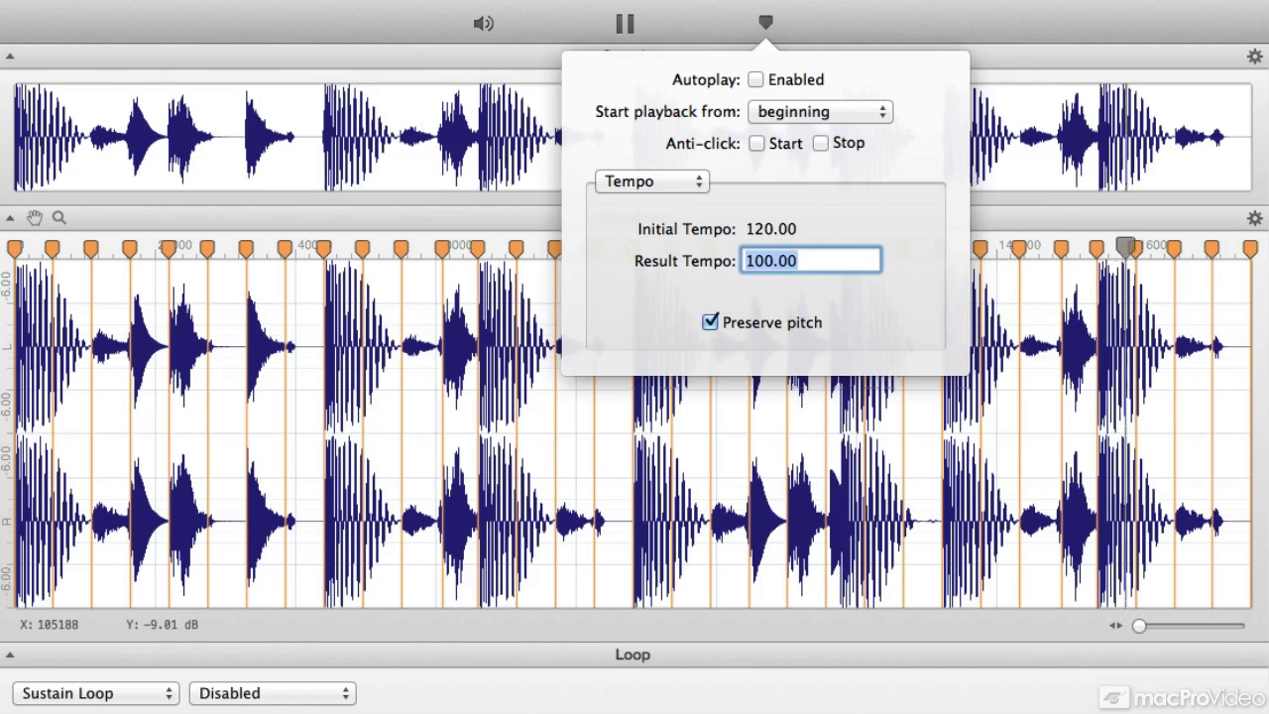
type("120")
key("Return")
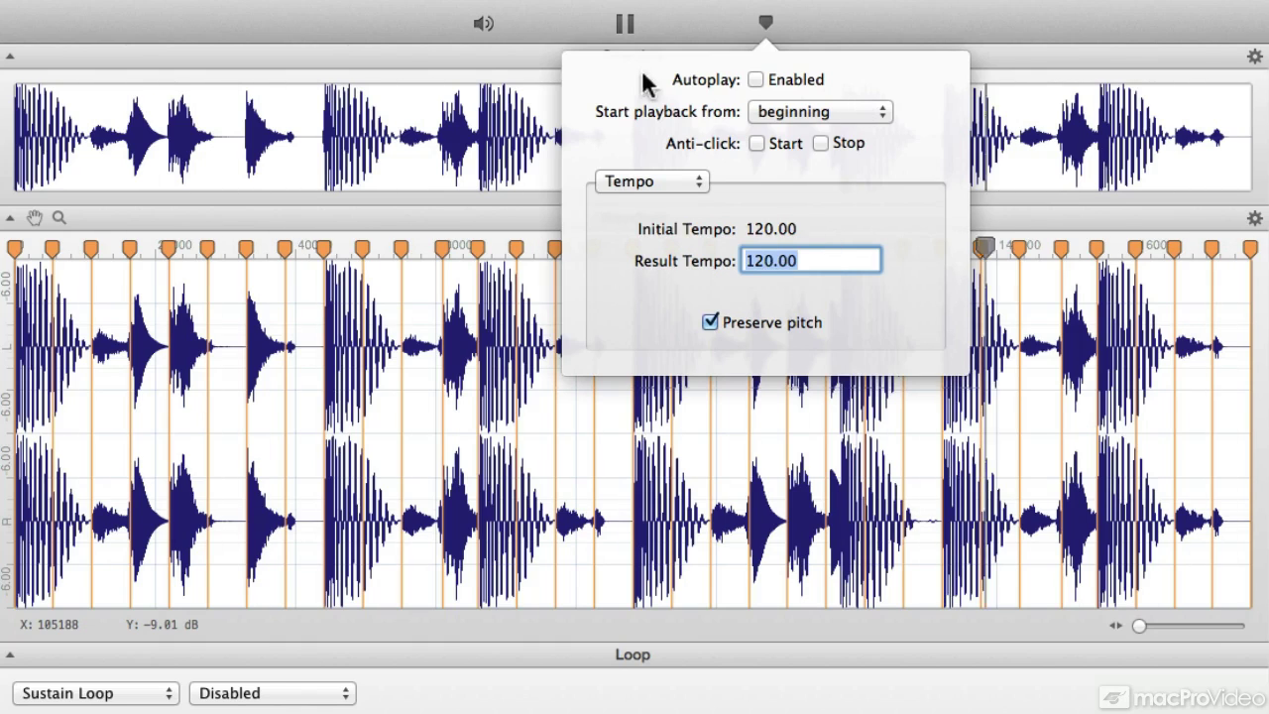
Step: Stop playback and switch the adjustment mode from Interval to Cents
left_click(617, 26)
left_click(764, 23)
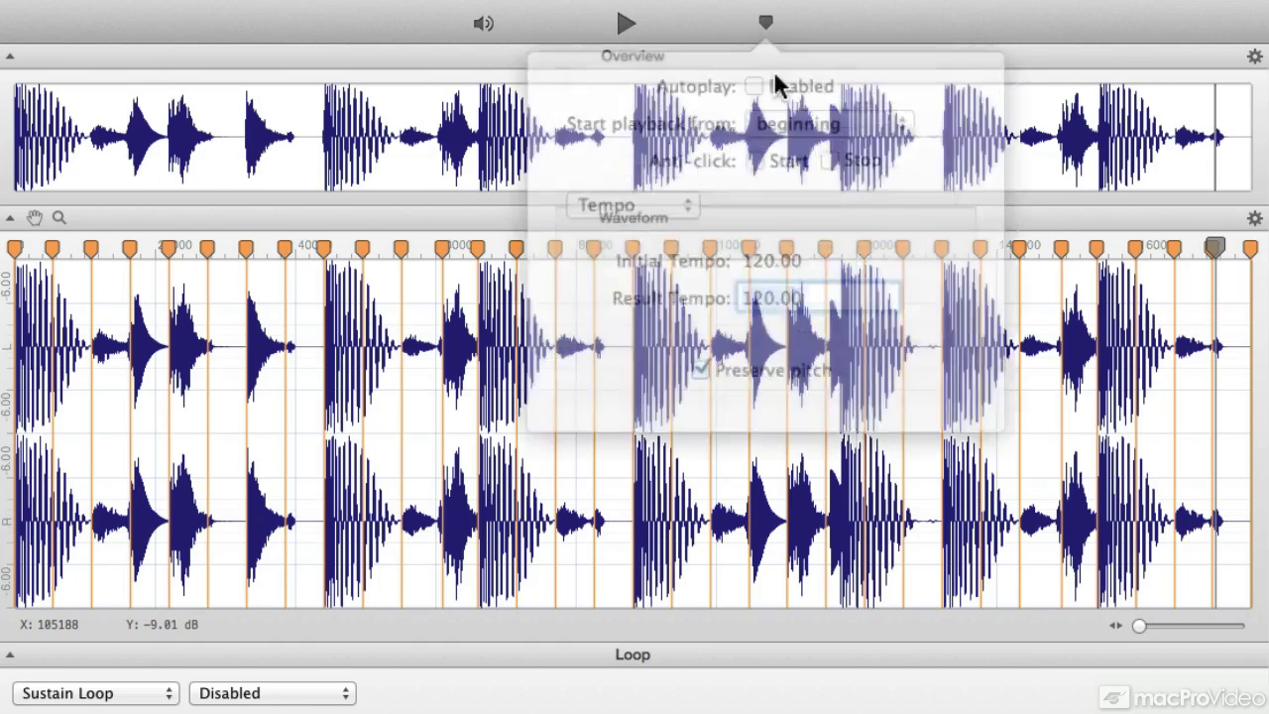
left_click(678, 182)
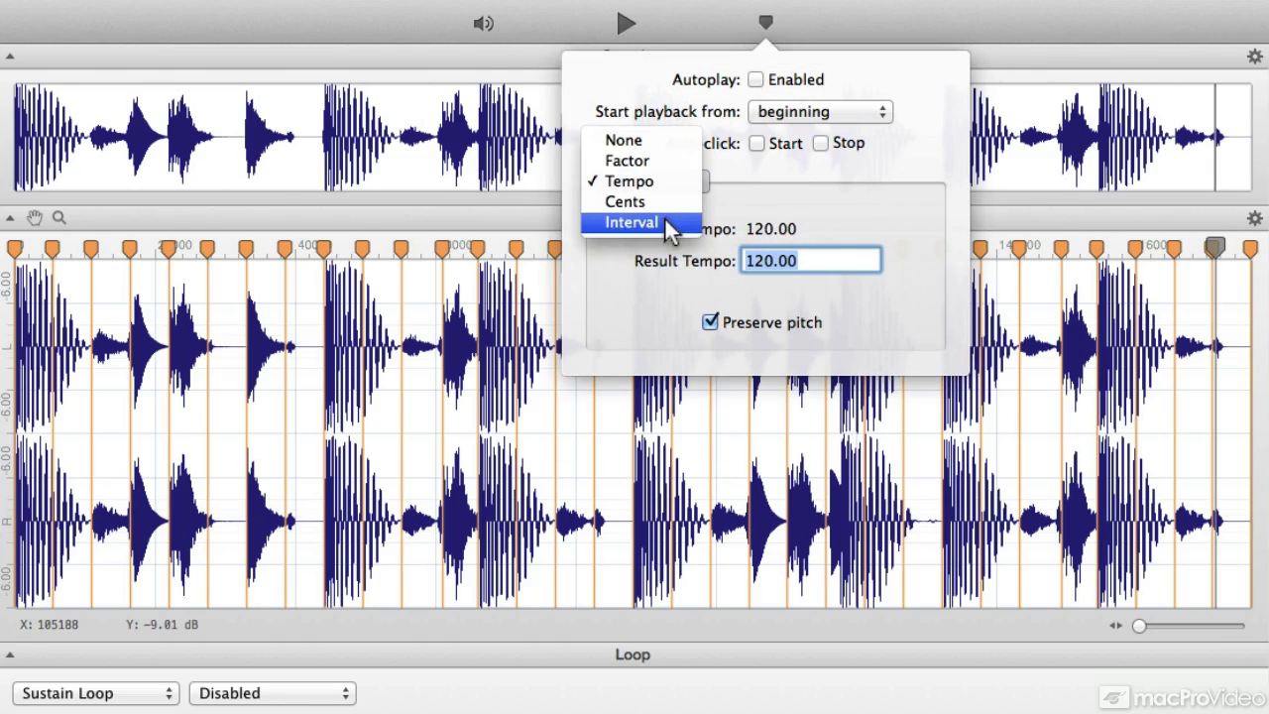
left_click(664, 217)
left_click(682, 182)
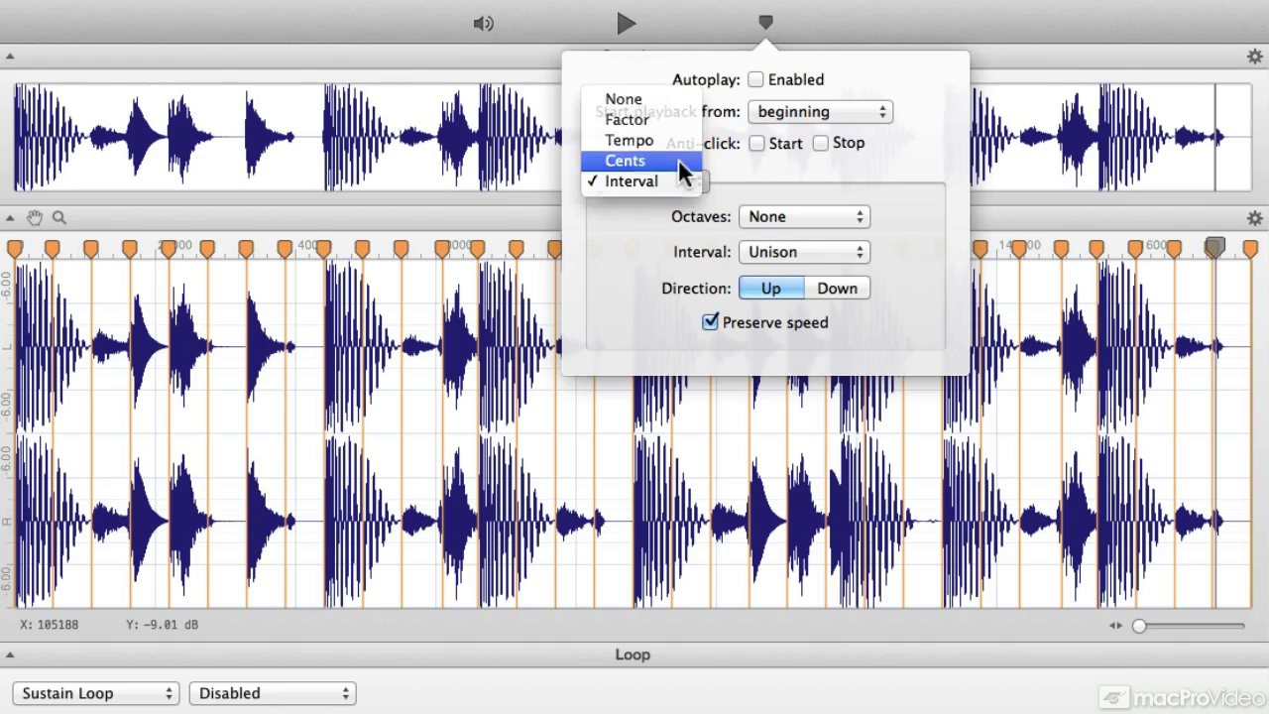
left_click(680, 162)
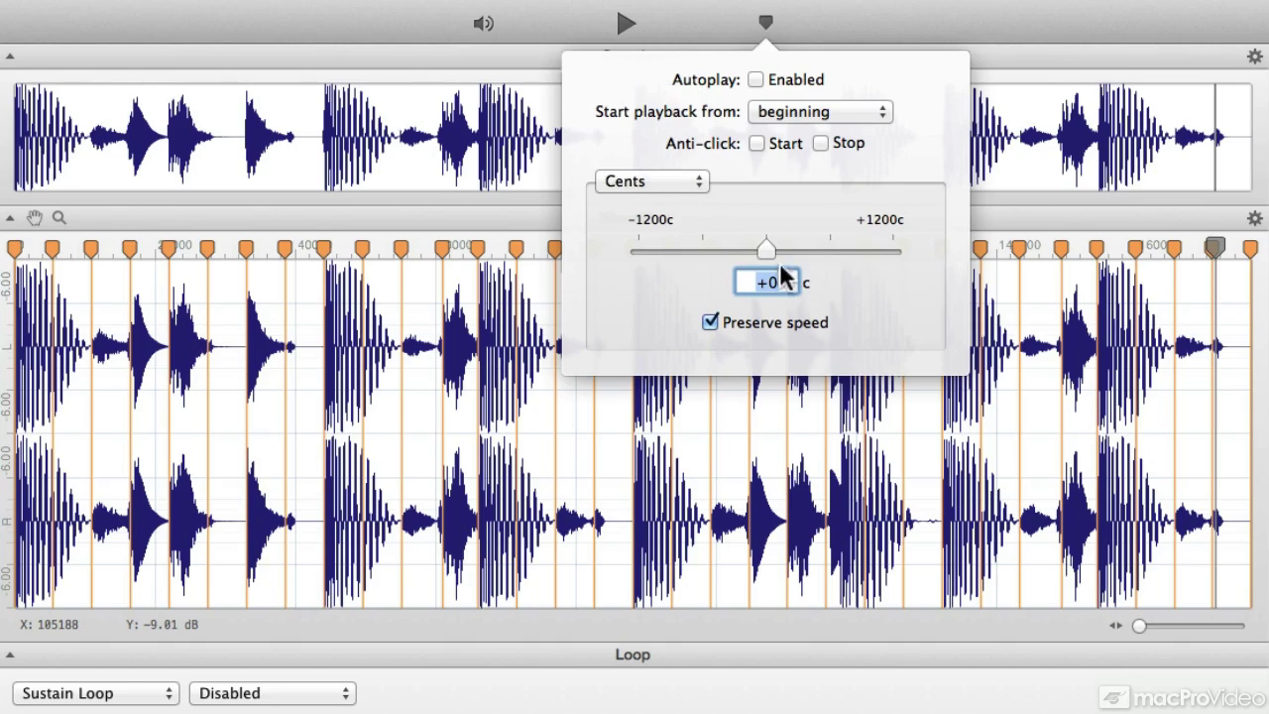
Step: Play the loop, drag the cents slider to audition pitch shifts from +838 to −628, then stop
left_click(625, 24)
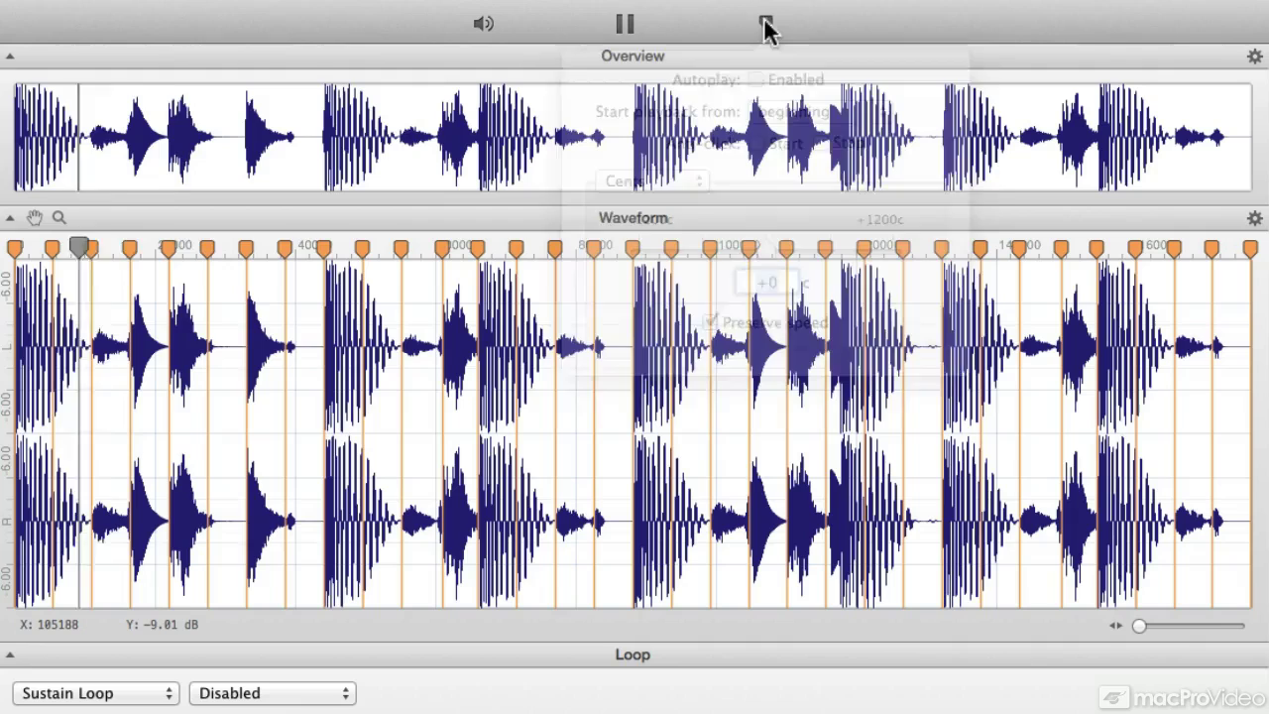
left_click(767, 26)
mouse_move(767, 250)
left_mouse_down()
mouse_move(854, 244)
mouse_move(699, 249)
mouse_move(768, 253)
left_mouse_up()
left_click(623, 25)
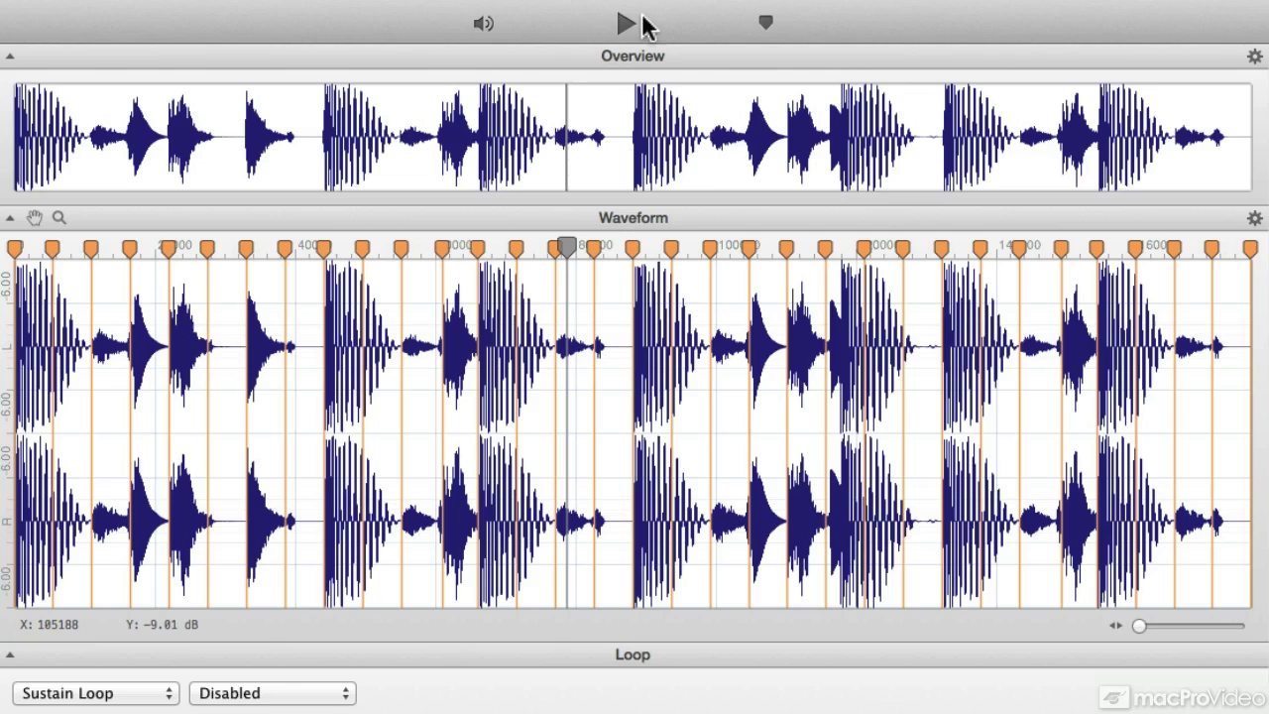
Step: Zero the cents field, set the adjustment mode to None, and close the playback popover
left_click(769, 21)
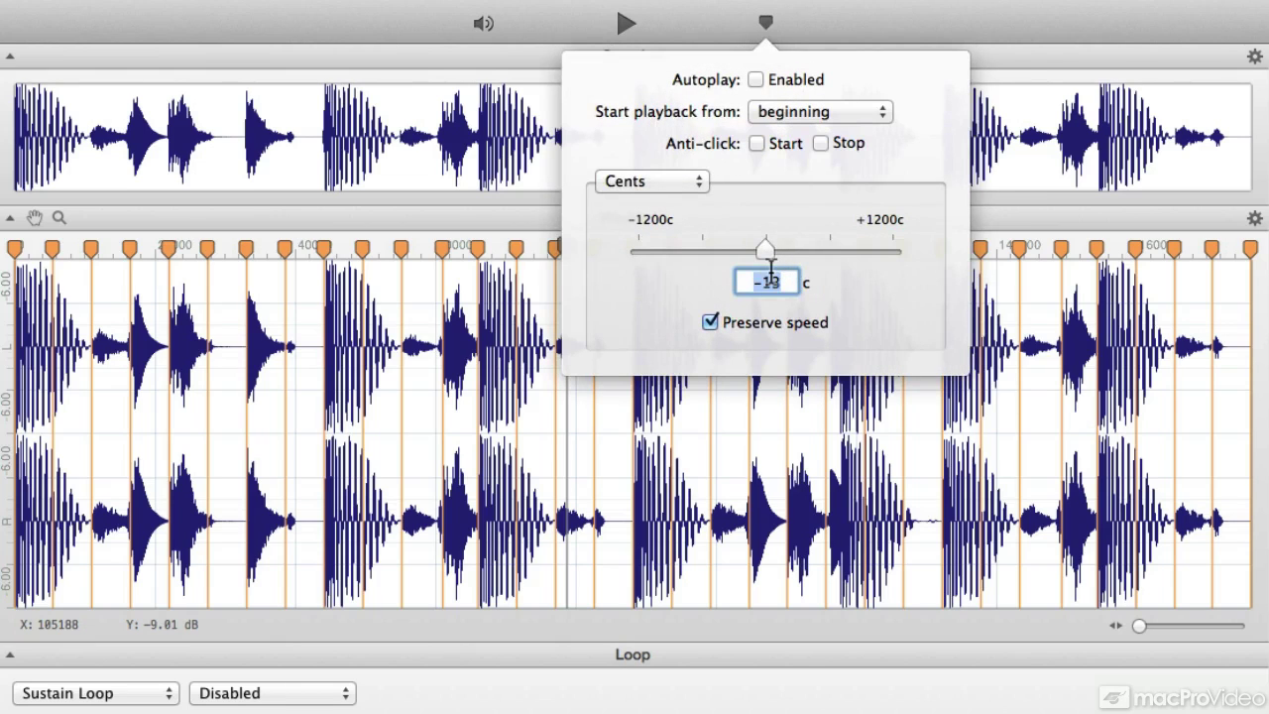
type("0")
left_click(698, 183)
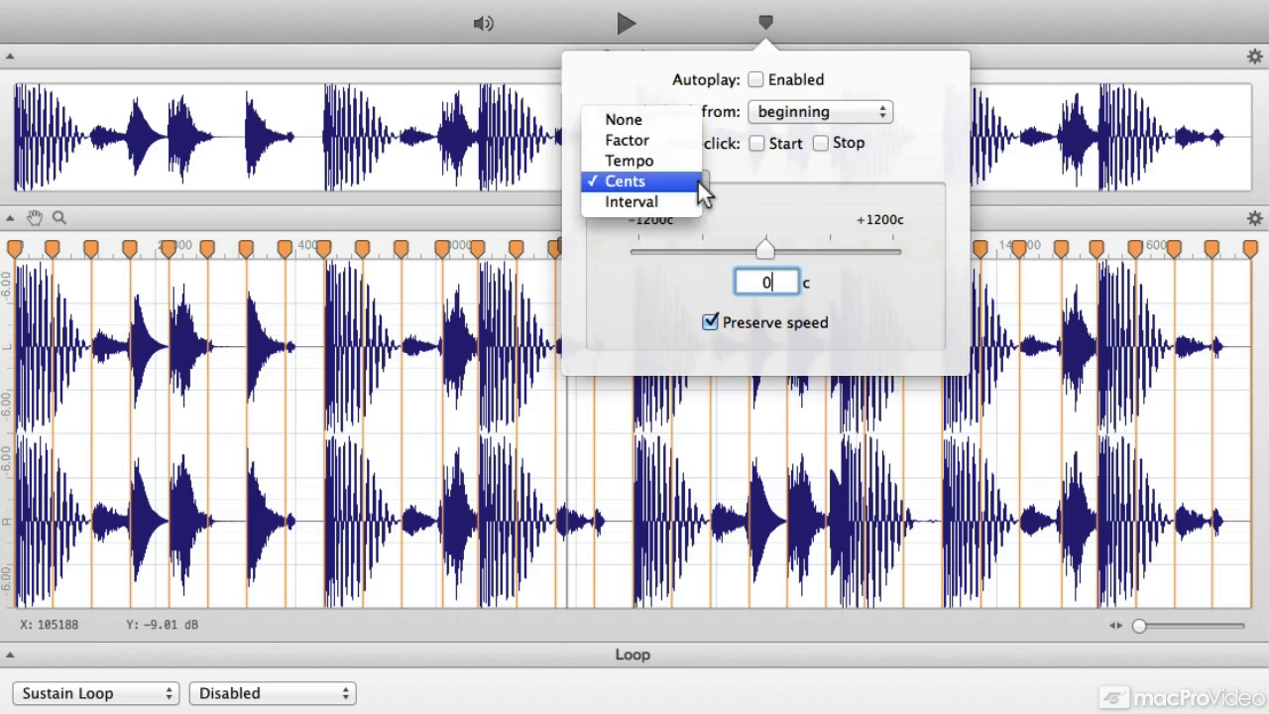
left_click(666, 121)
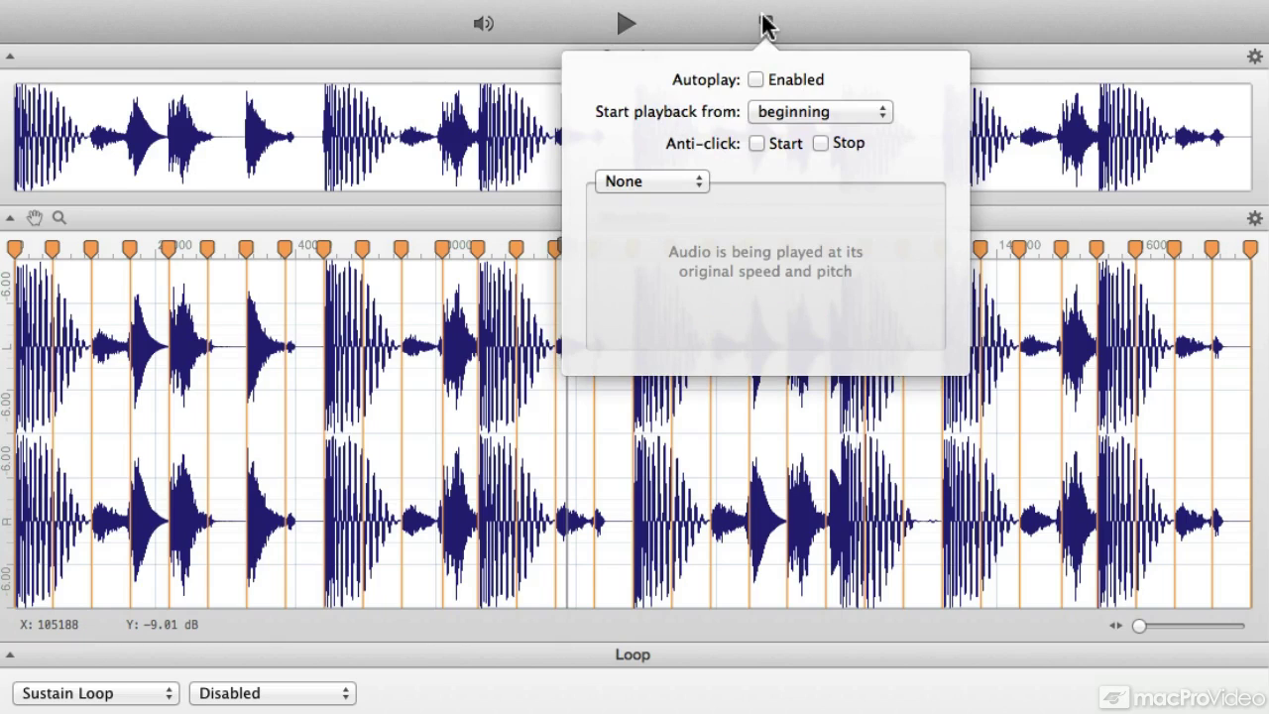
left_click(708, 36)
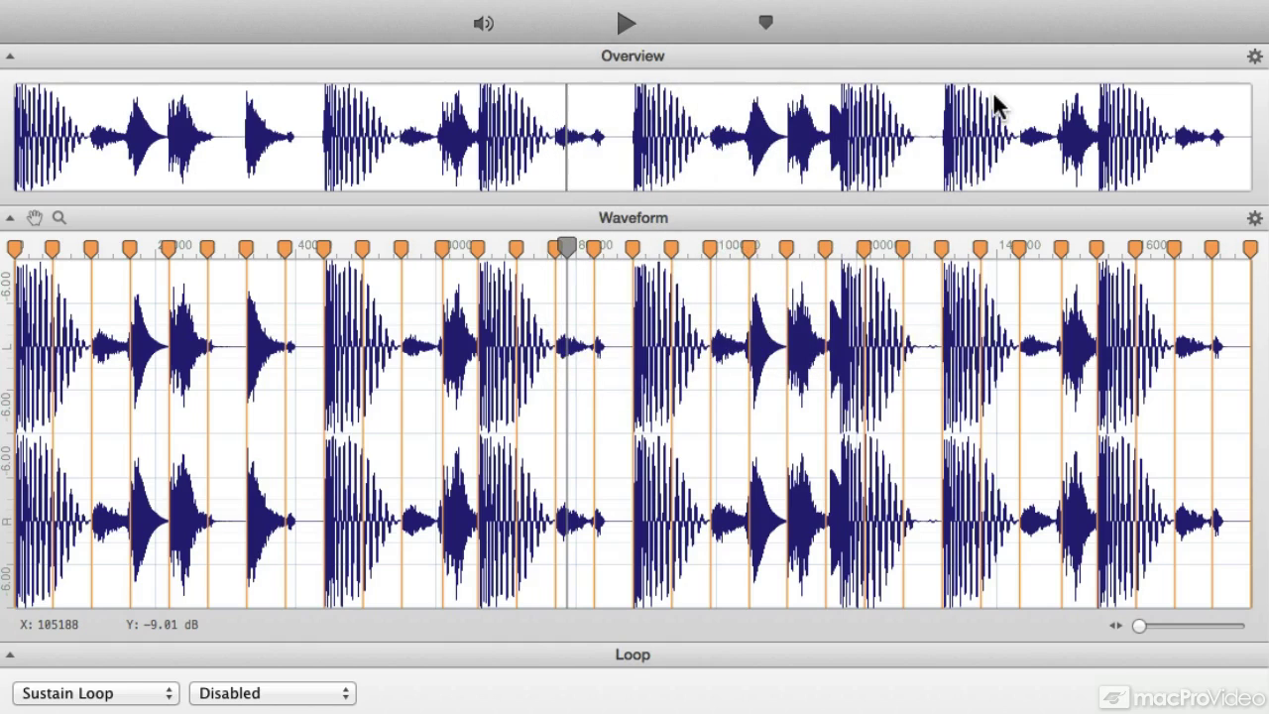